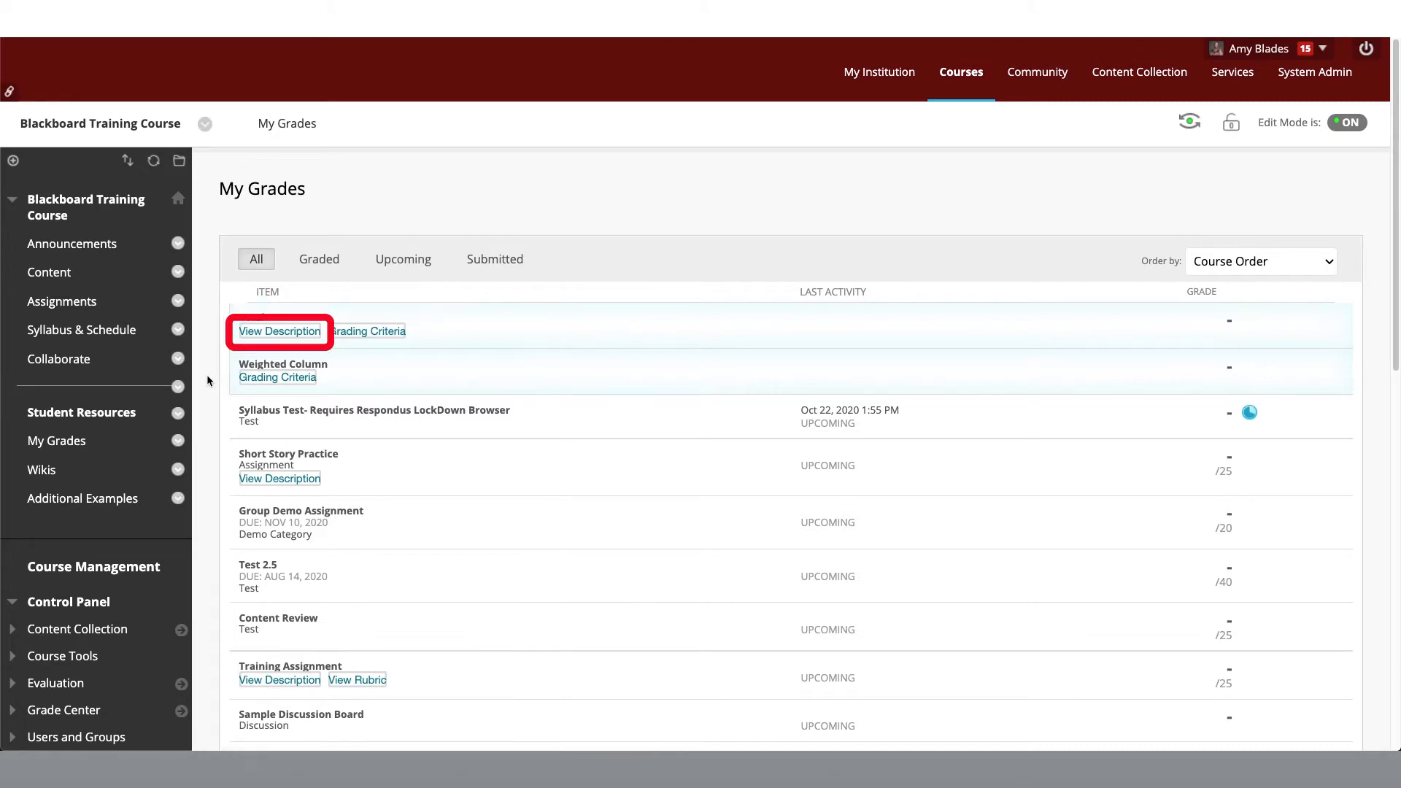
# Step: View the Total column's description and the Training Assignment's rubric in My Grades
pyautogui.click(280, 330)
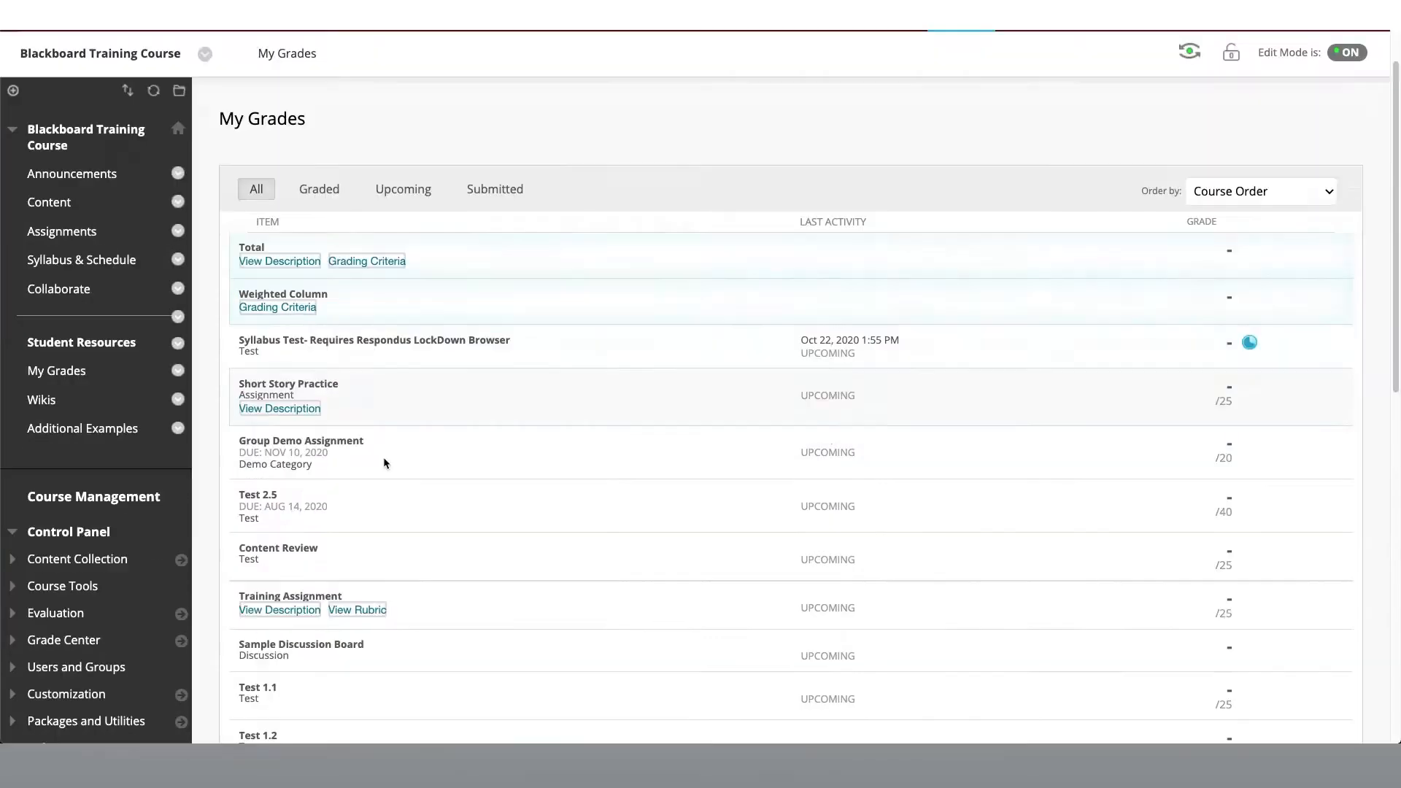
pyautogui.scroll(-1, 384, 461)
pyautogui.click(370, 570)
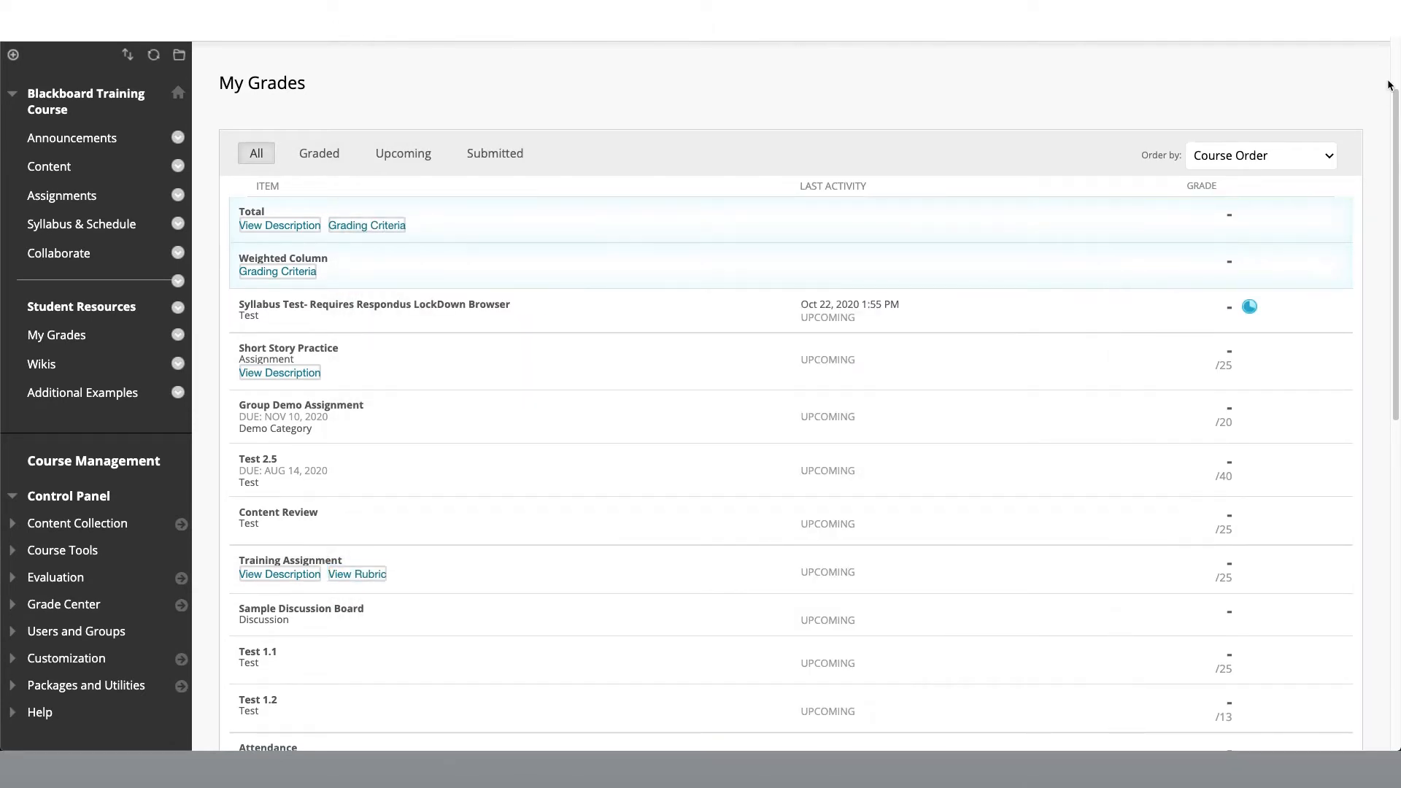
pyautogui.moveTo(1397, 109); pyautogui.dragTo(1395, 64)
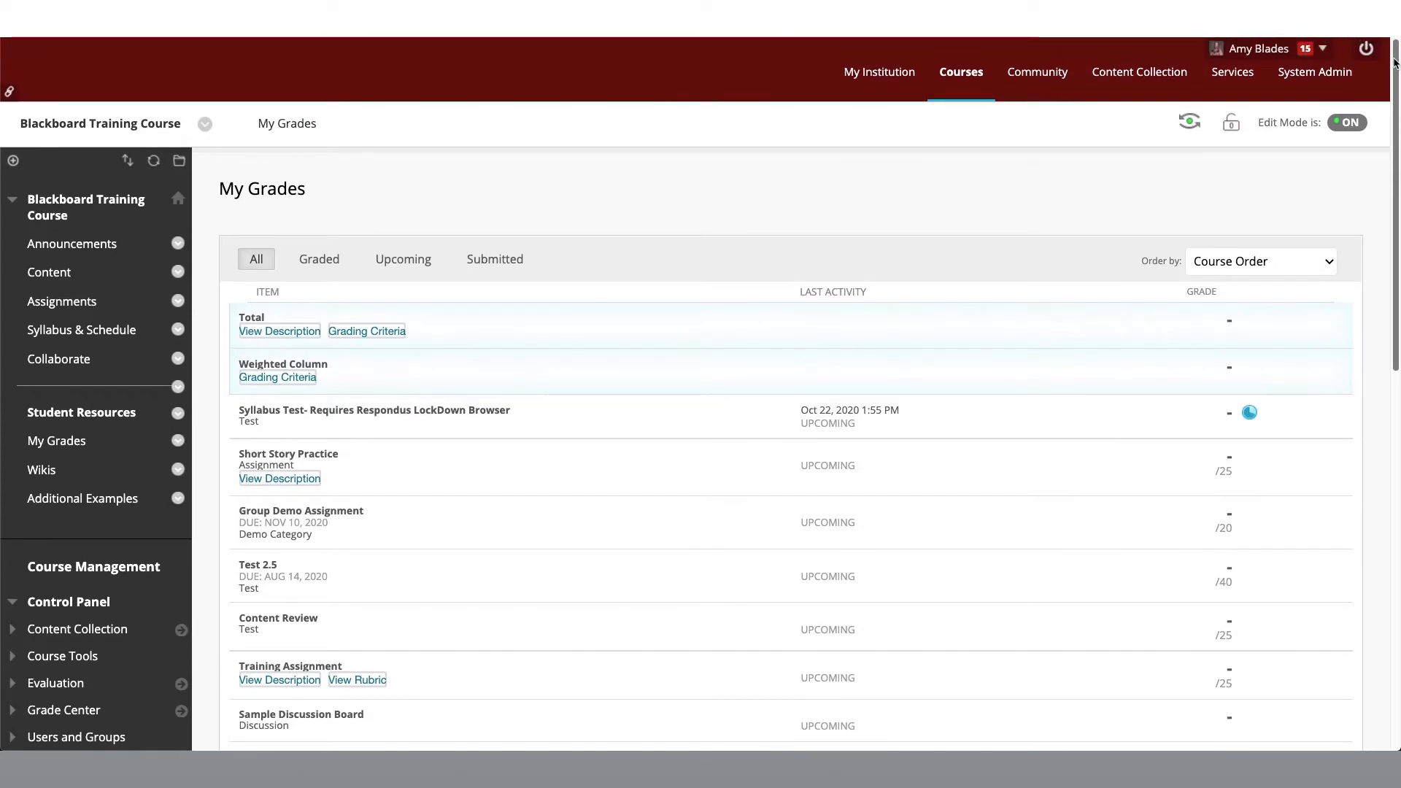
# Step: Enter Student Preview, open My Grades, and view the ordering options for the grade list
pyautogui.click(1193, 131)
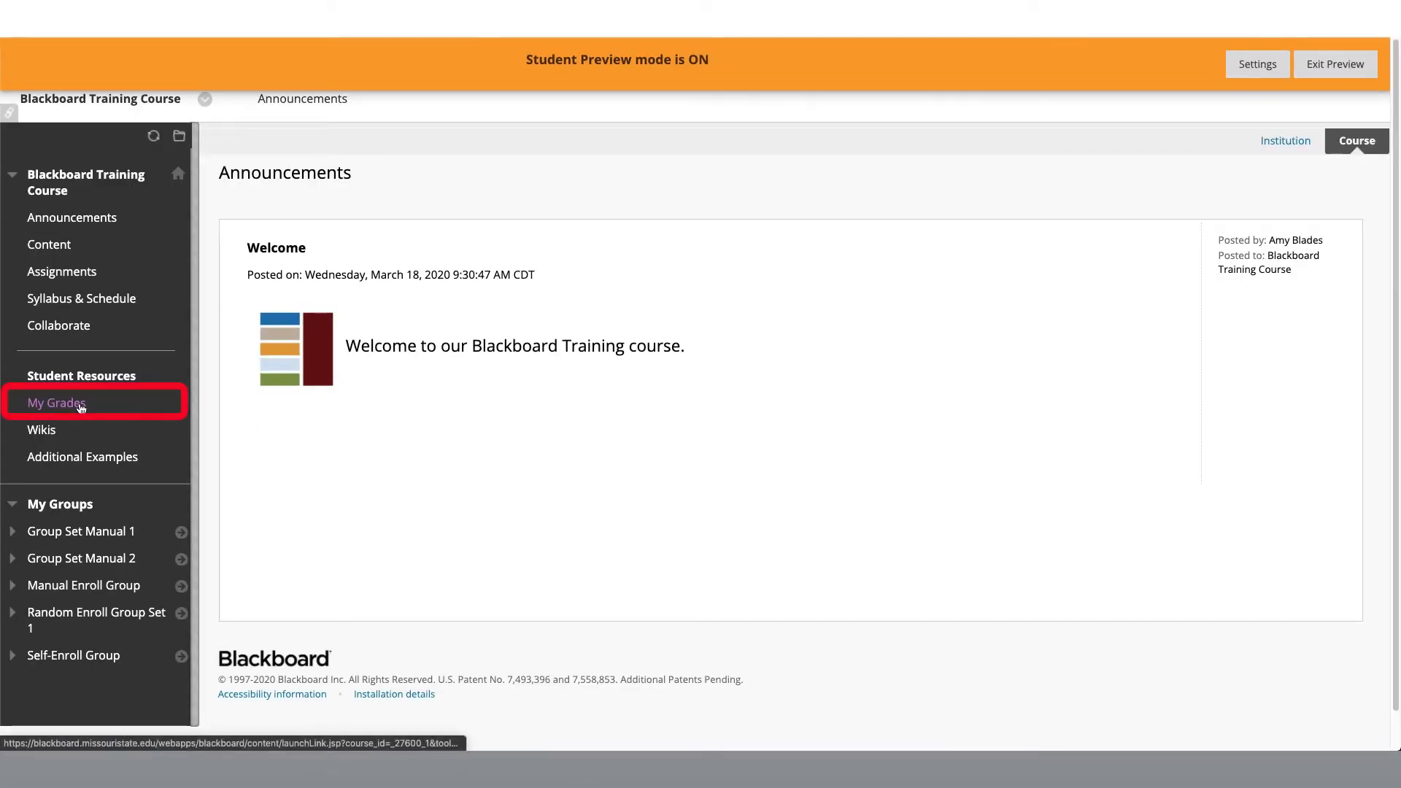
pyautogui.click(85, 408)
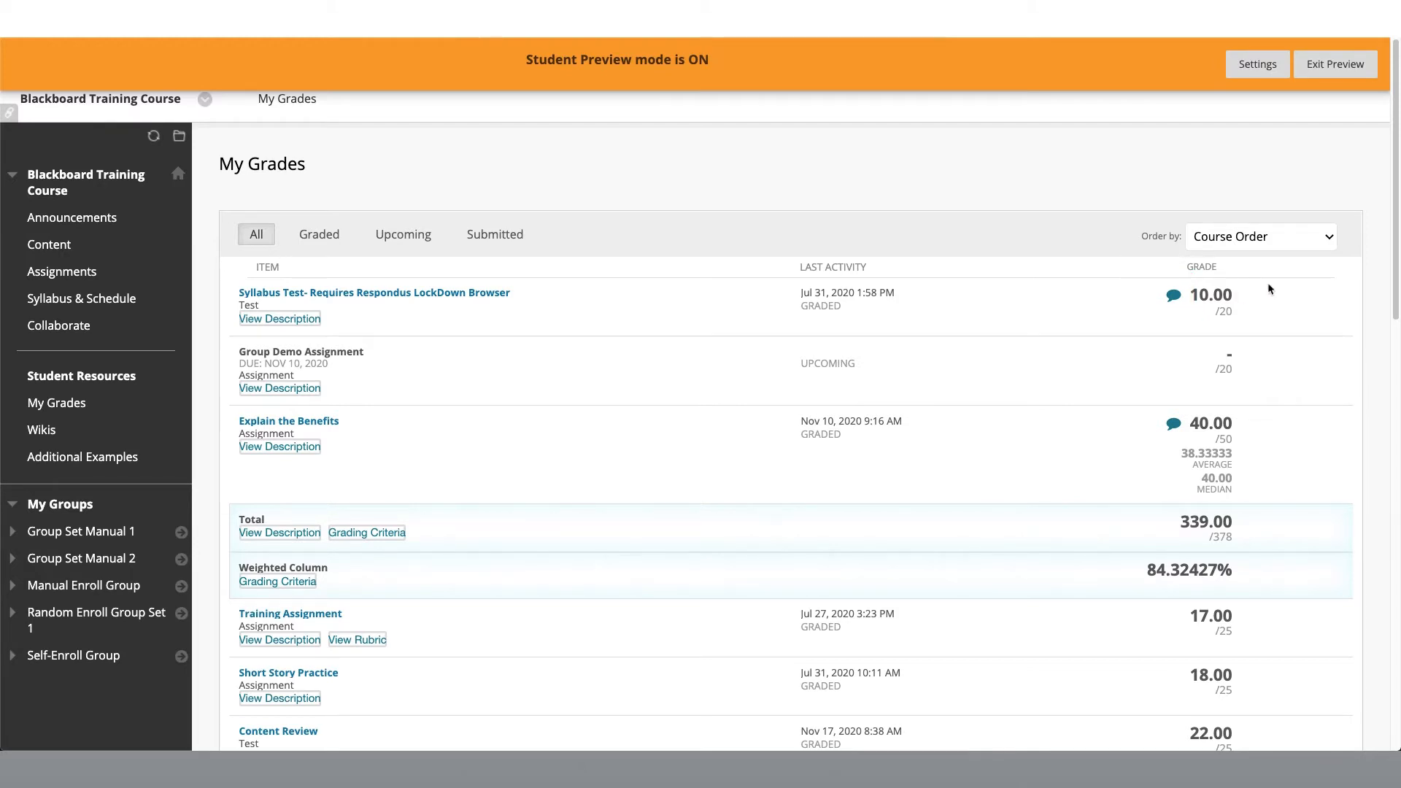
pyautogui.click(1331, 238)
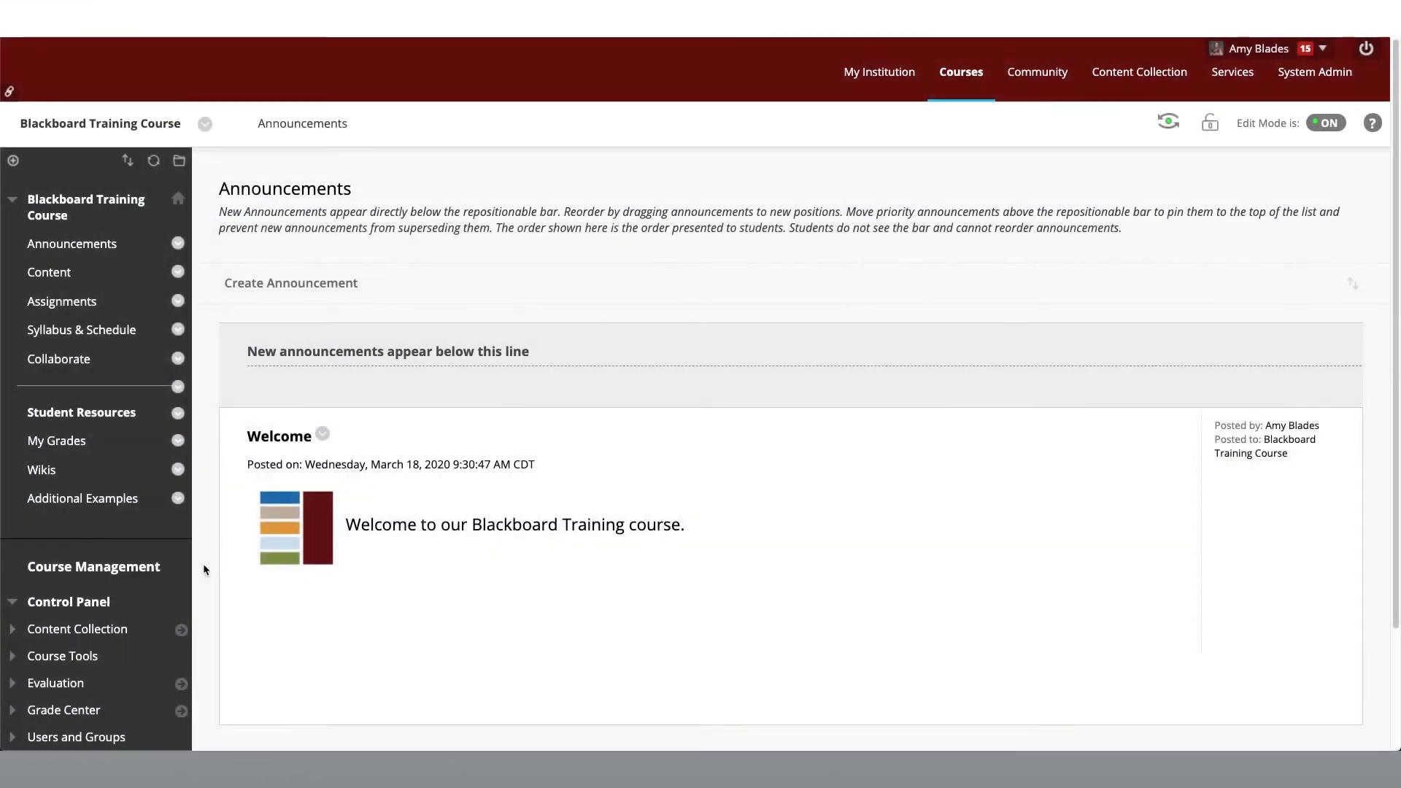
# Step: Expand the Grade Center section of the course's Control Panel and open the Full Grade Center
pyautogui.scroll(-2, 204, 569)
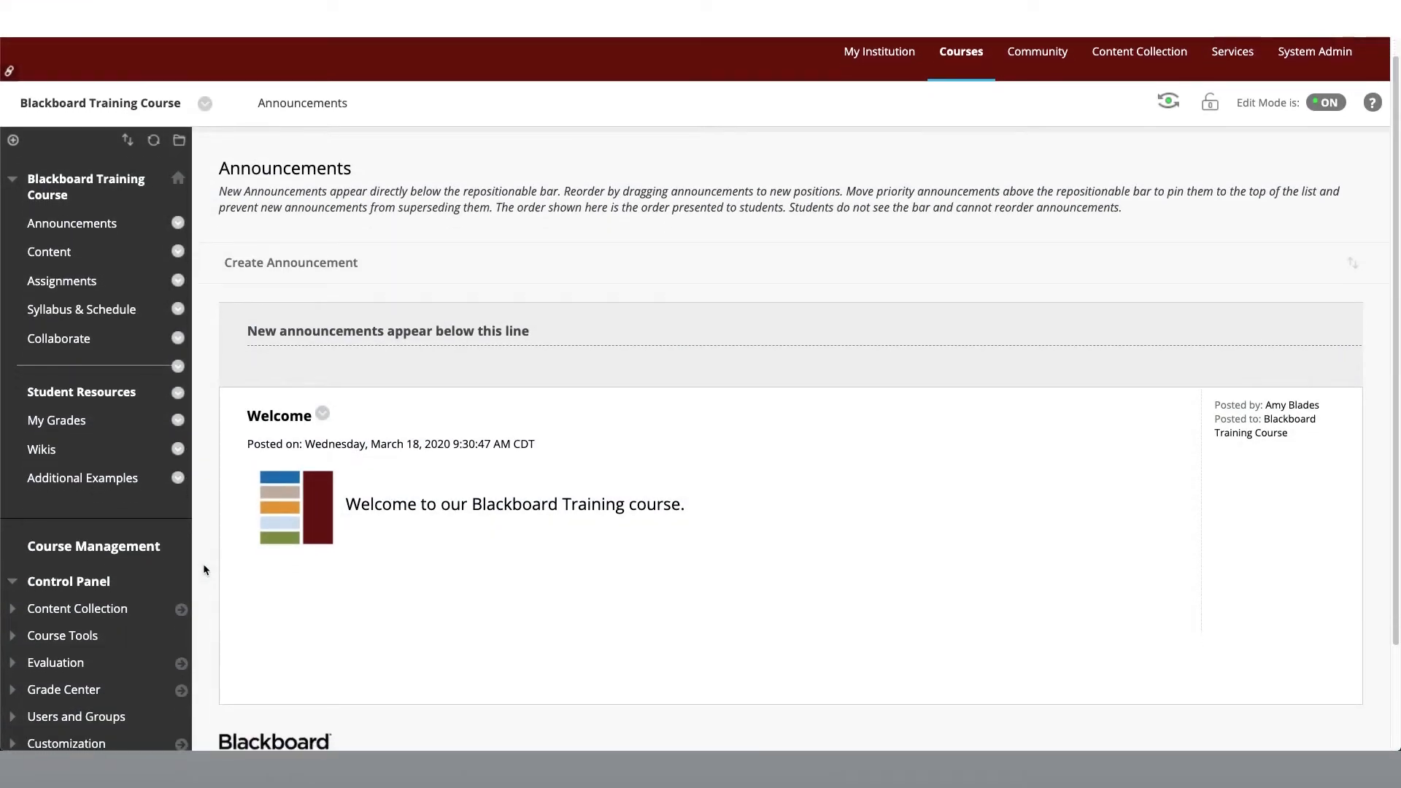
pyautogui.scroll(-1, 205, 569)
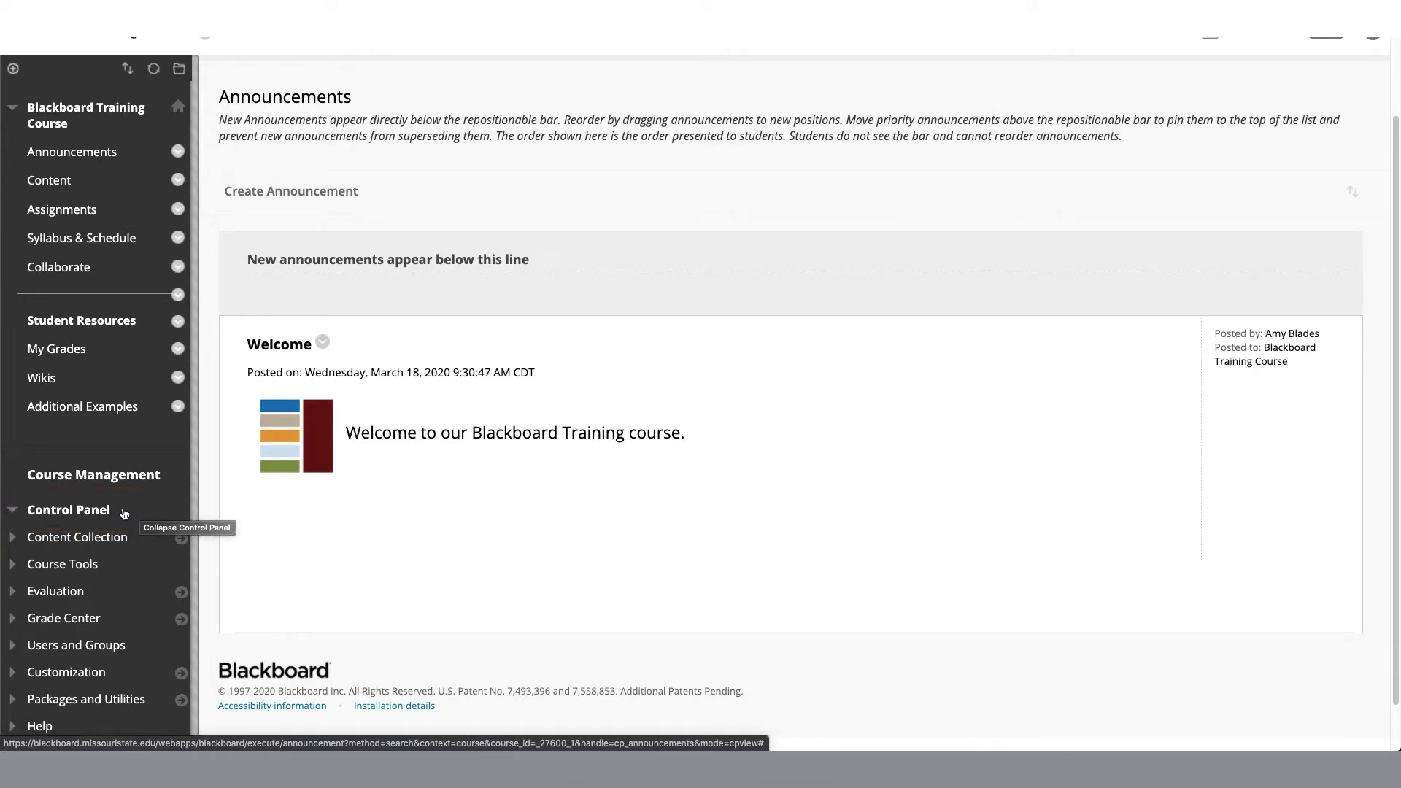
pyautogui.click(9, 624)
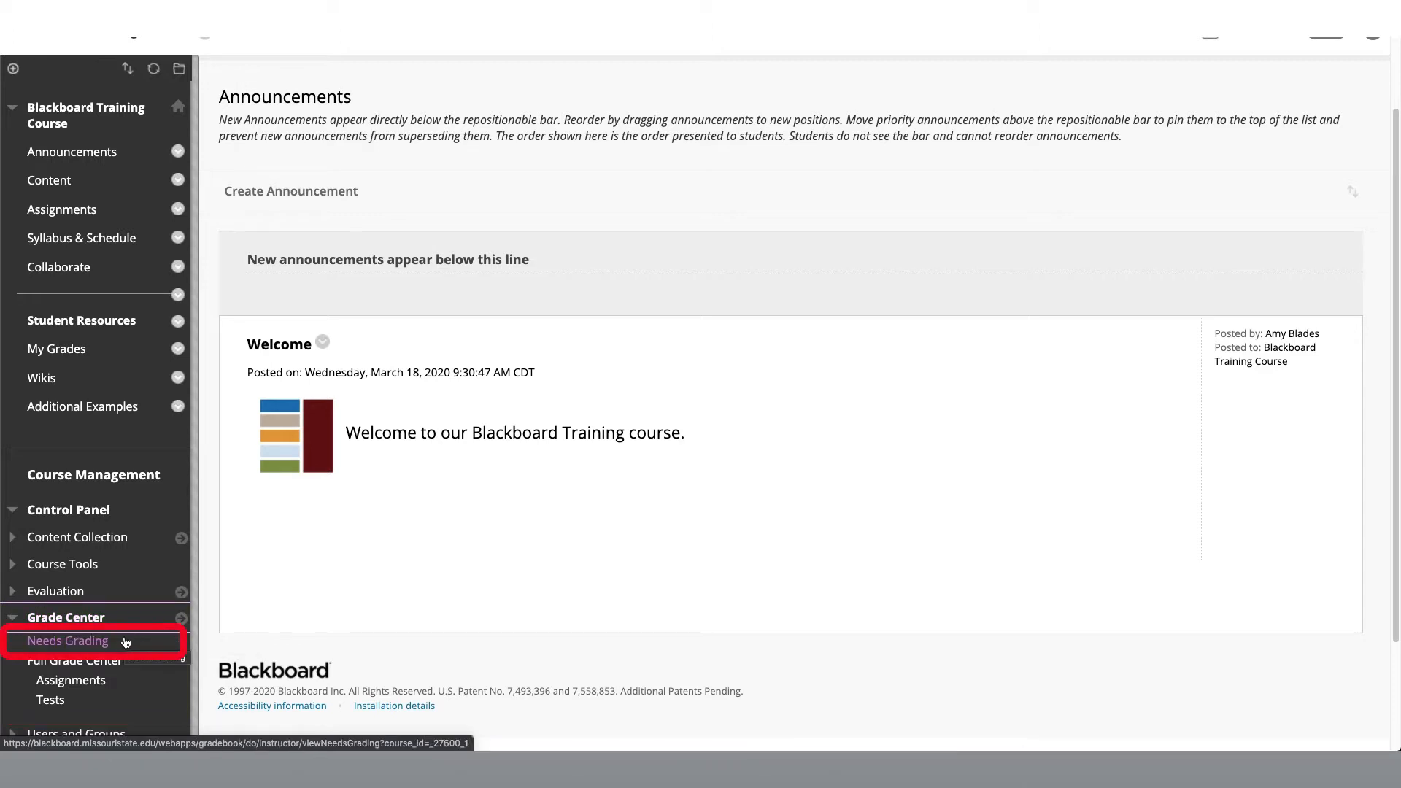
pyautogui.click(101, 643)
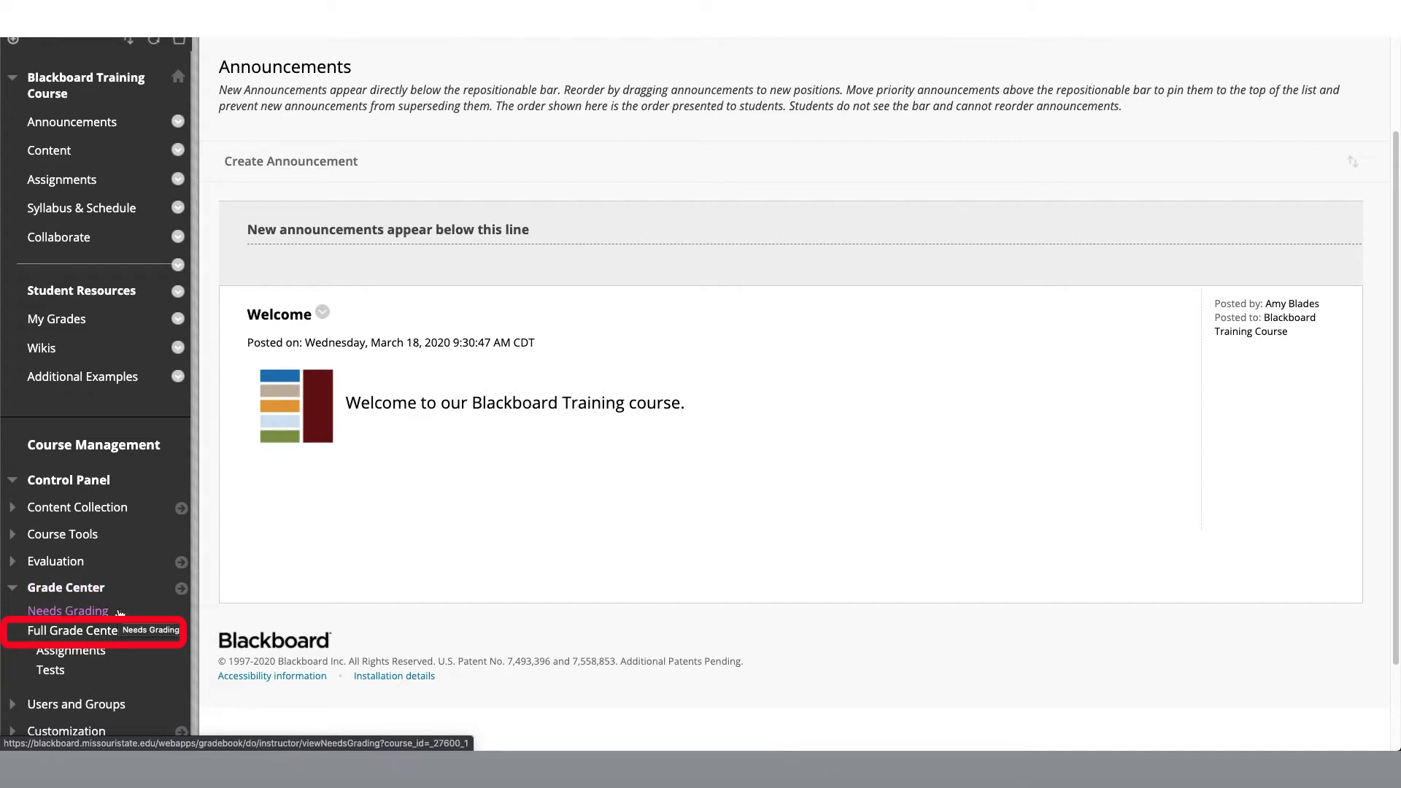
pyautogui.click(116, 632)
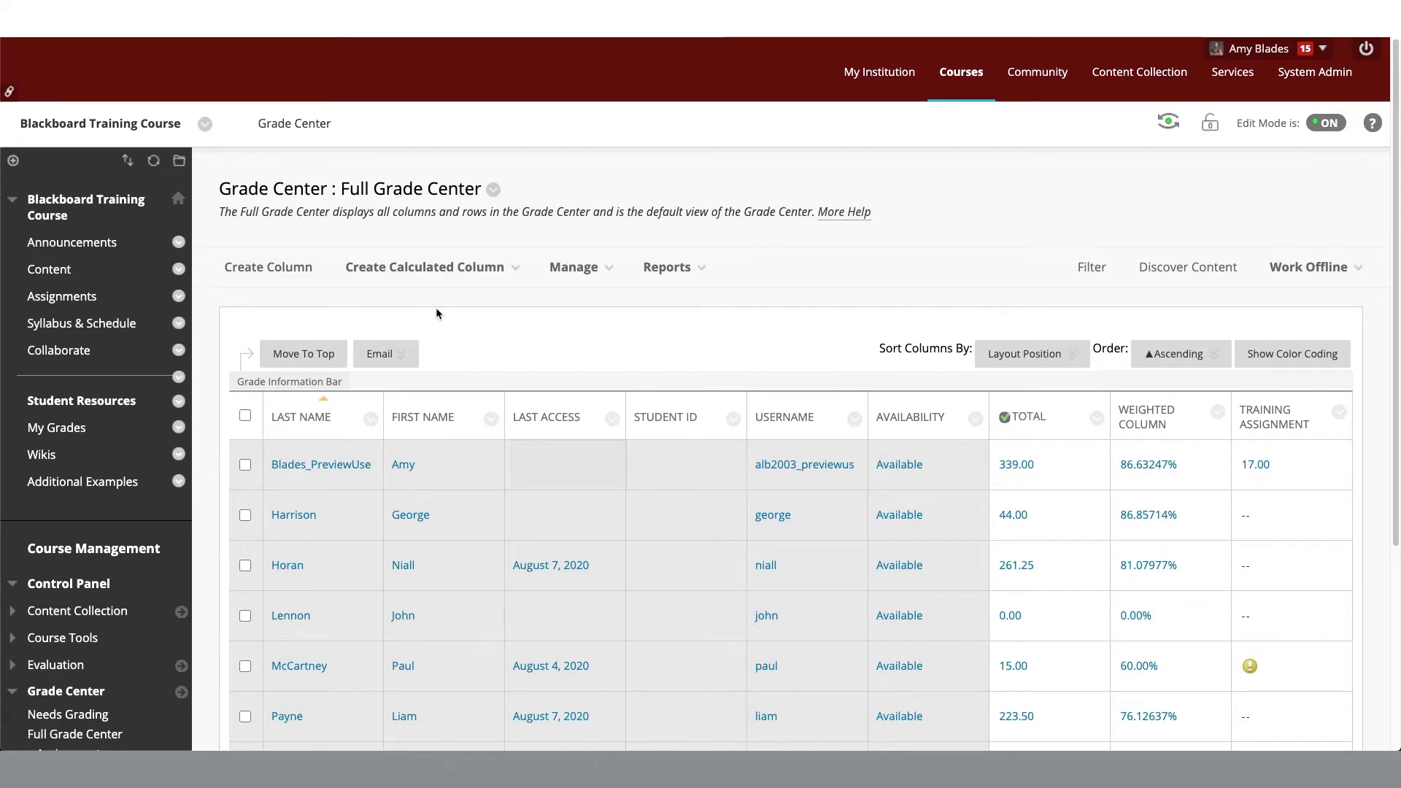
# Step: Start a new grade column and name it Class Participation
pyautogui.click(294, 275)
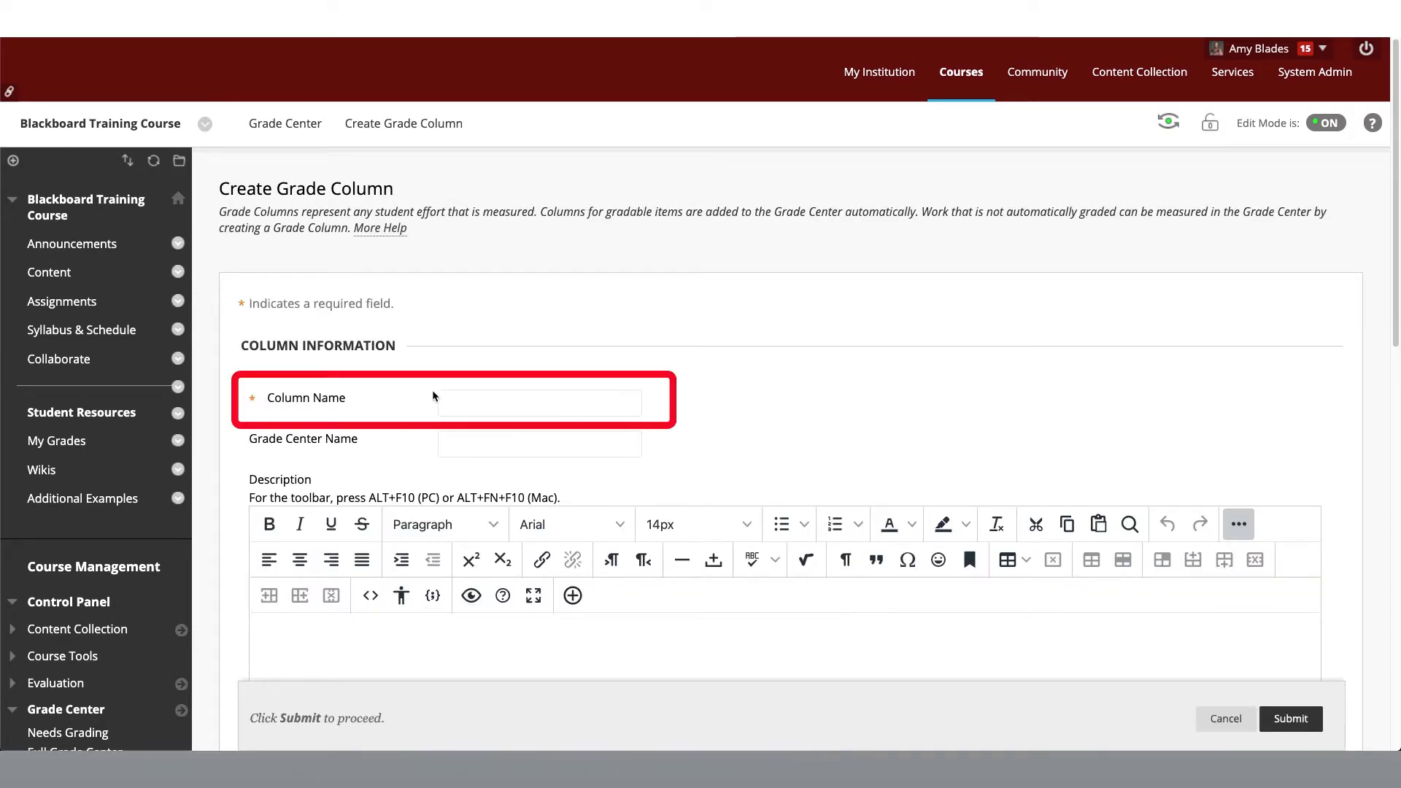
pyautogui.click(447, 401)
pyautogui.write('Class Participation')
# Step: Set the points possible for the grade column to 10 and submit it
pyautogui.scroll(-3, 684, 433)
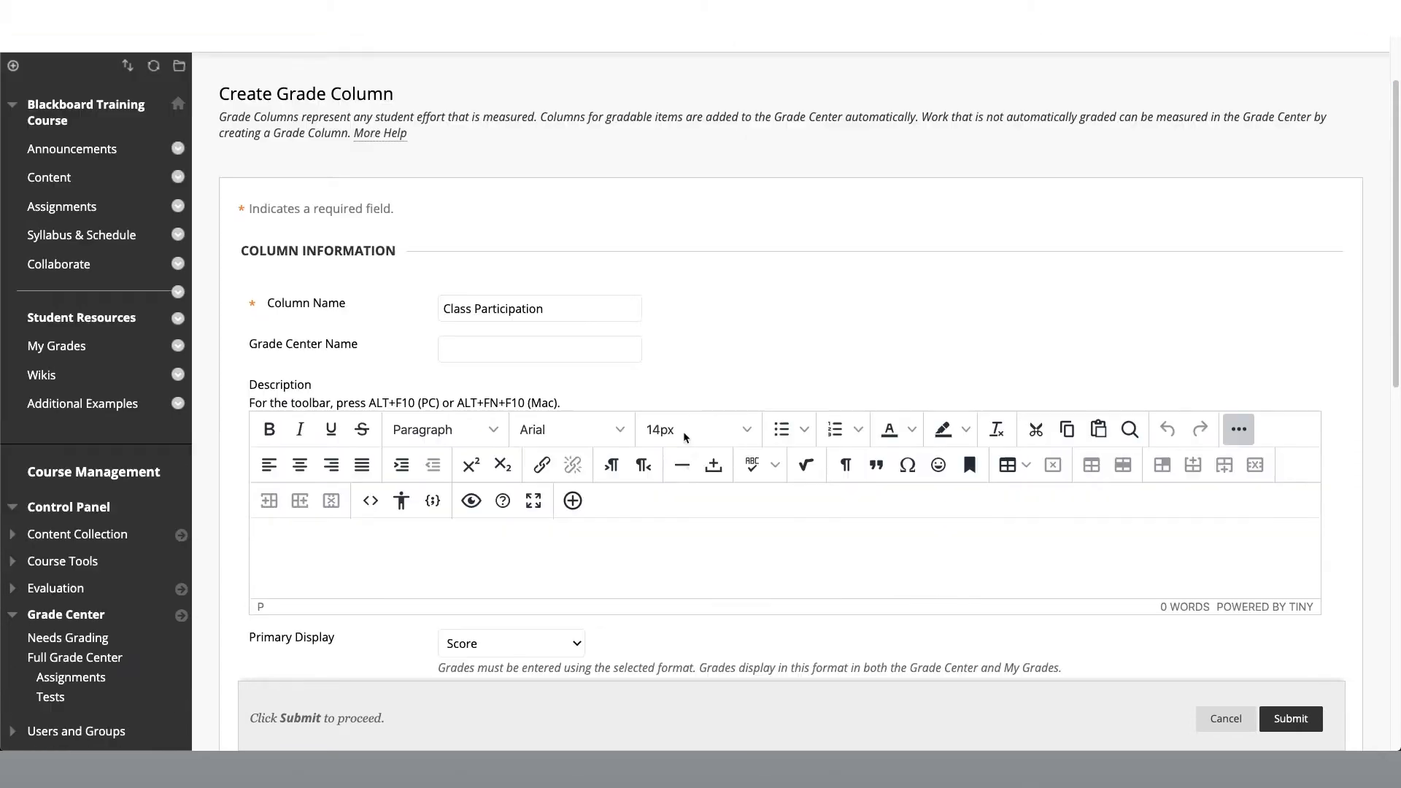
pyautogui.click(583, 507)
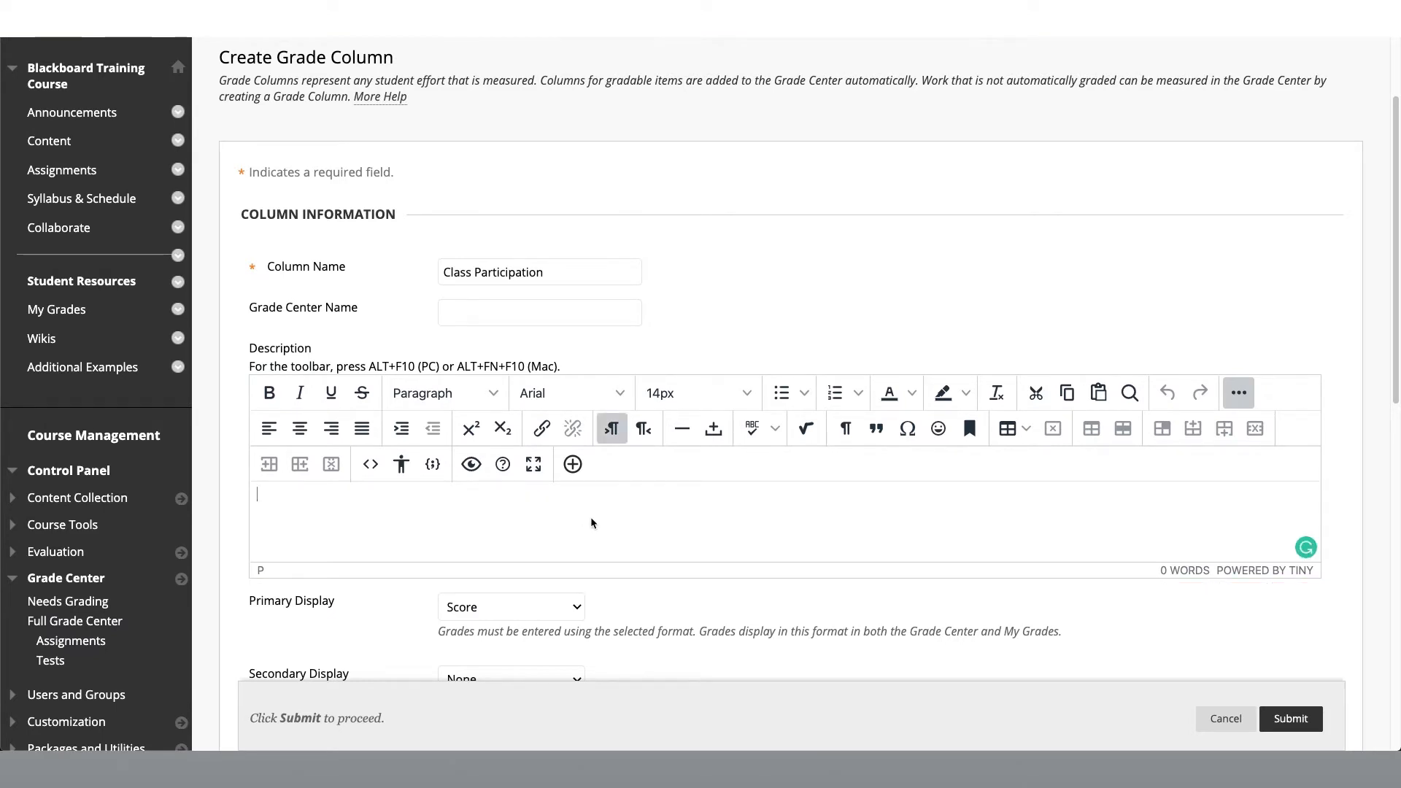
pyautogui.scroll(-2, 592, 520)
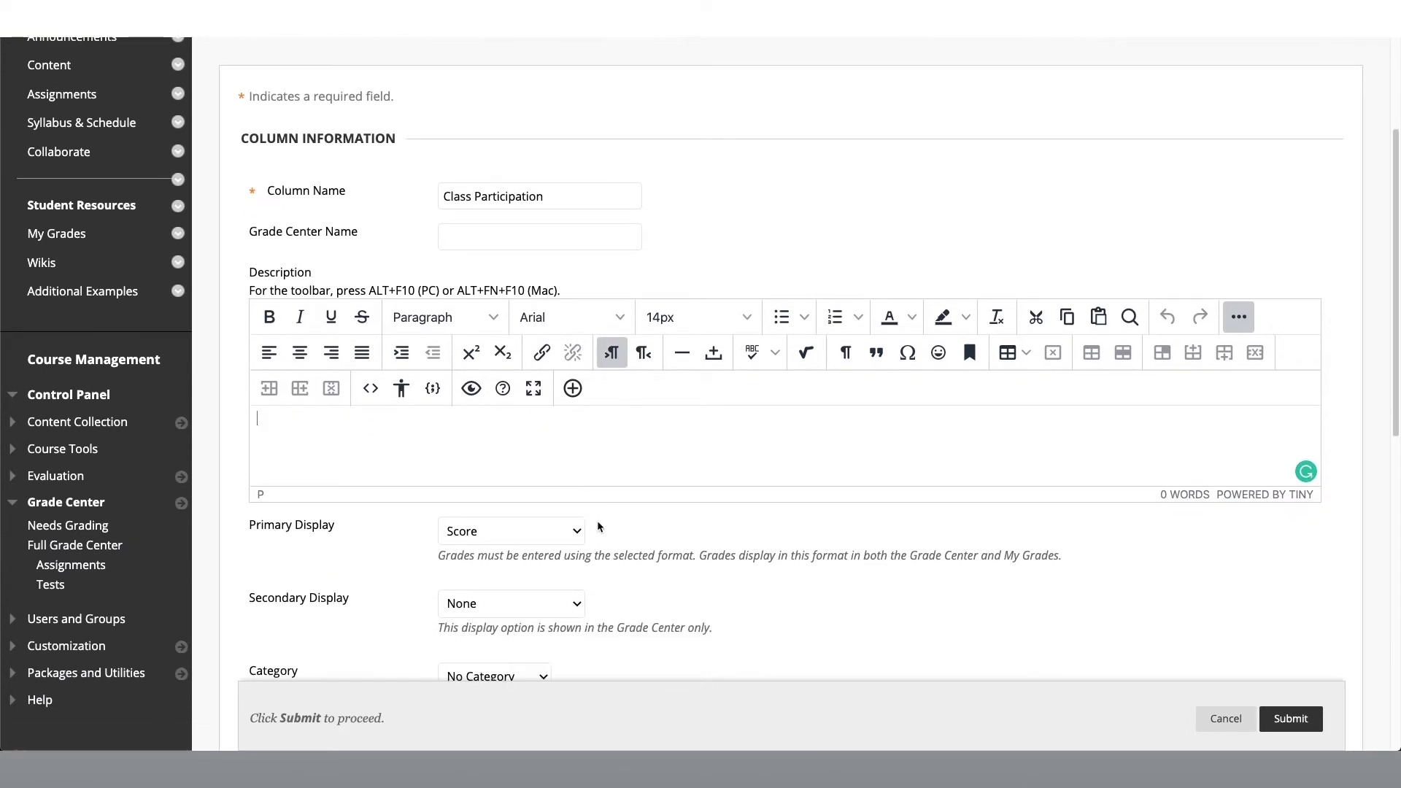
pyautogui.scroll(-2, 690, 579)
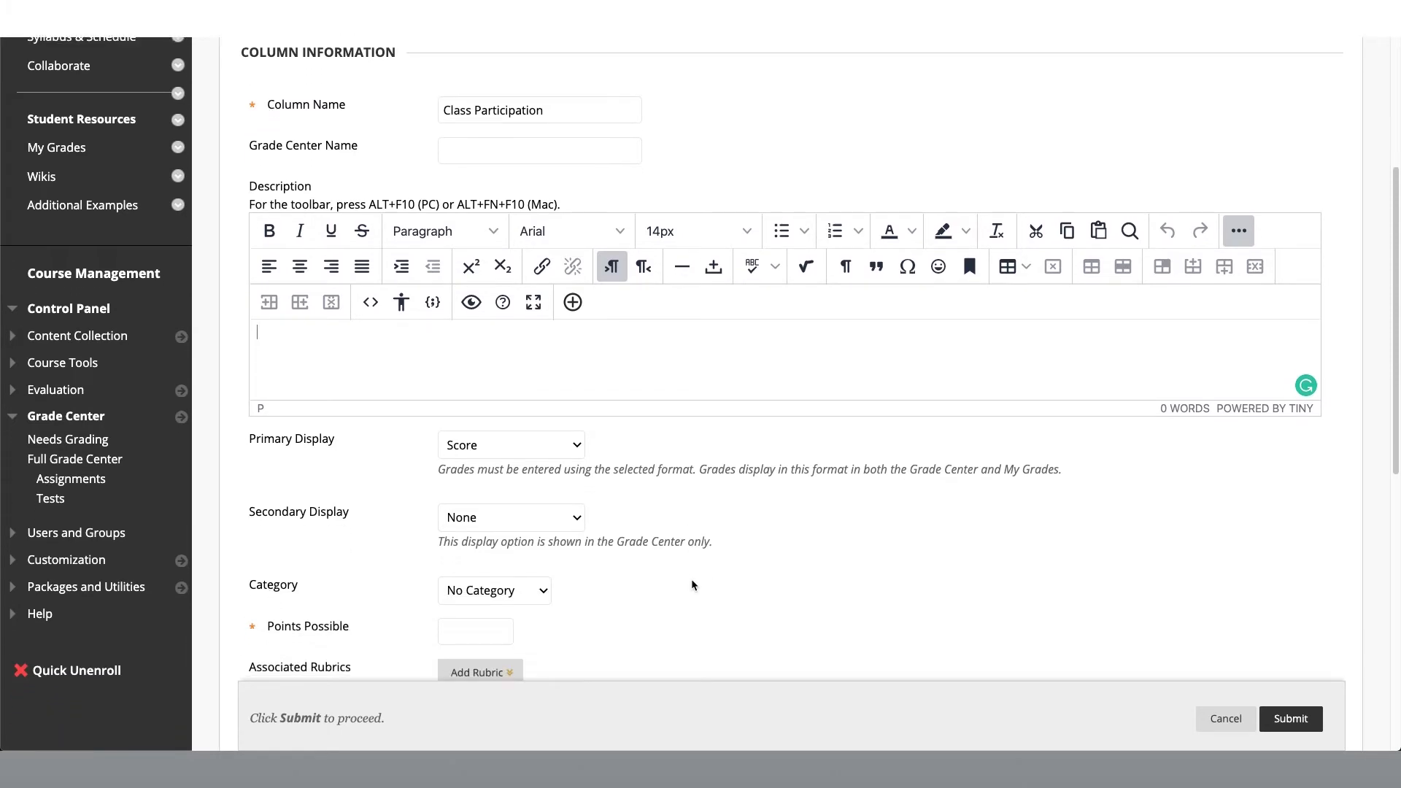
pyautogui.scroll(-2, 692, 584)
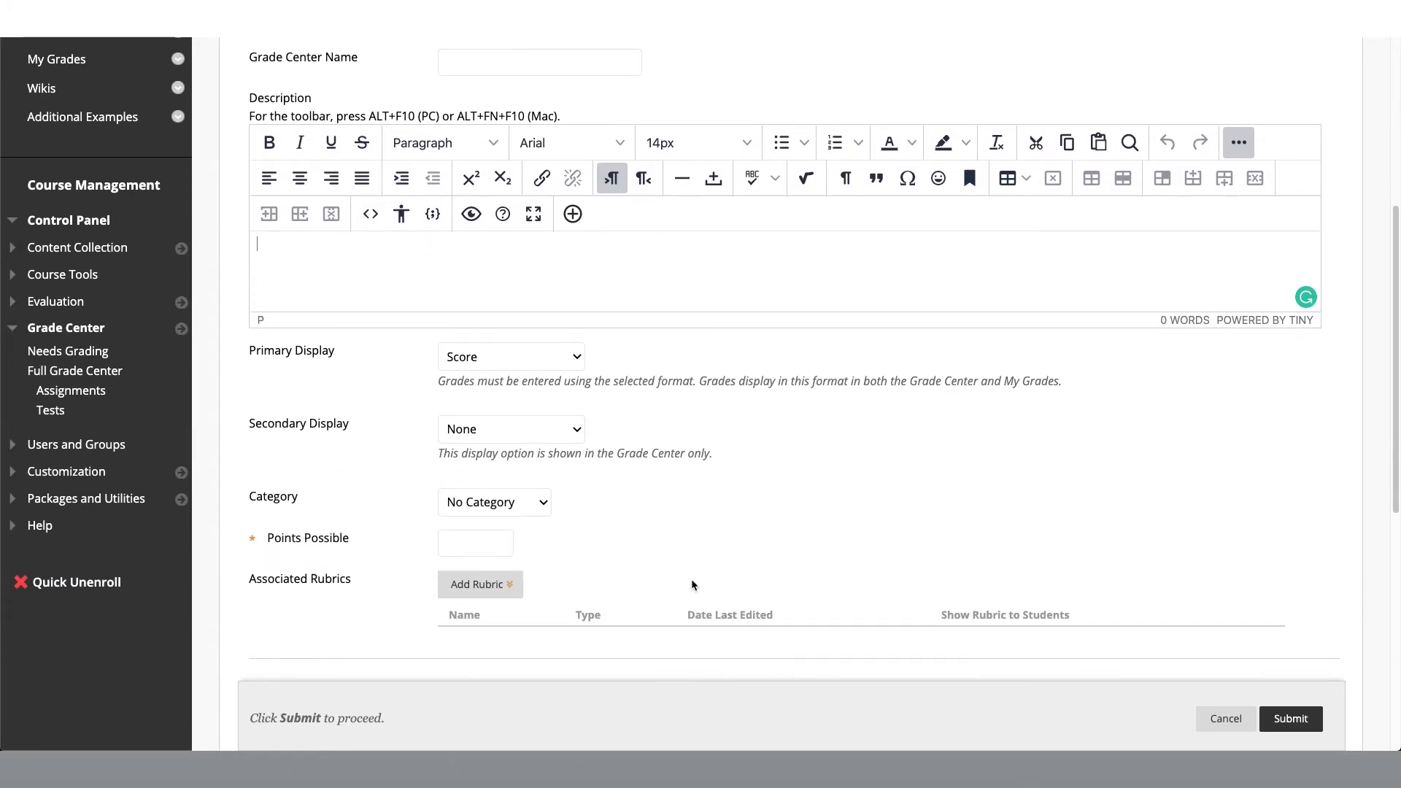
pyautogui.scroll(-1, 692, 585)
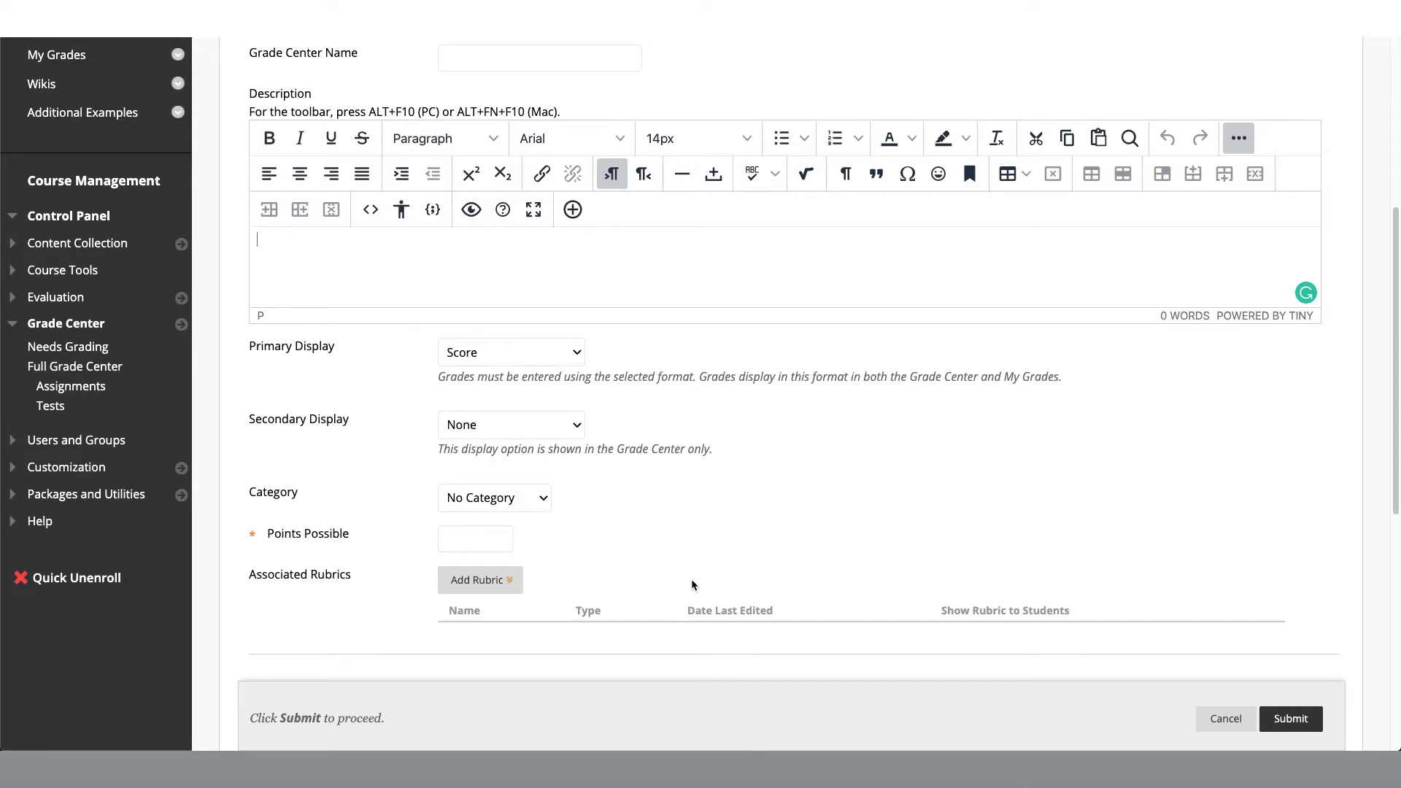
pyautogui.scroll(-1, 692, 584)
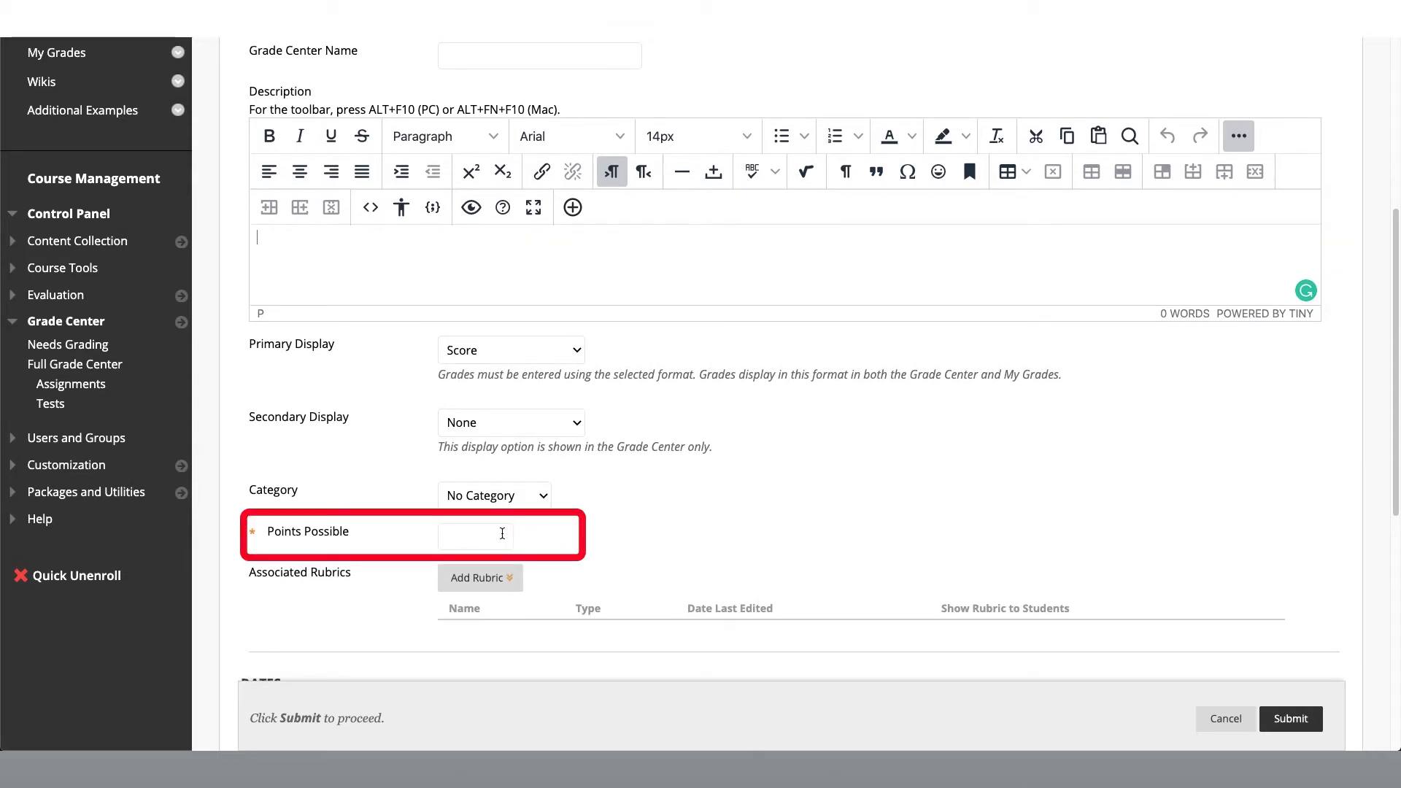
pyautogui.write('10')
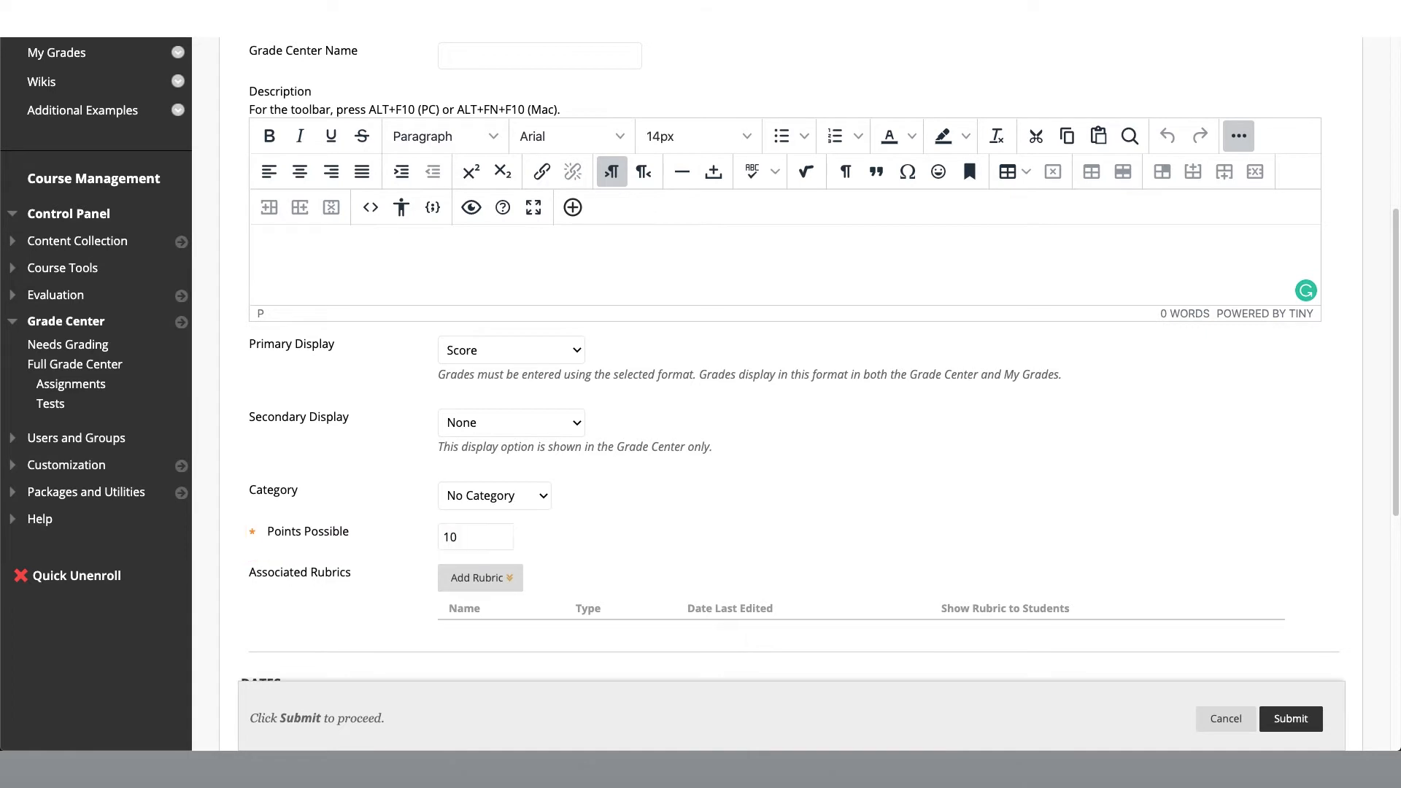
pyautogui.click(1287, 718)
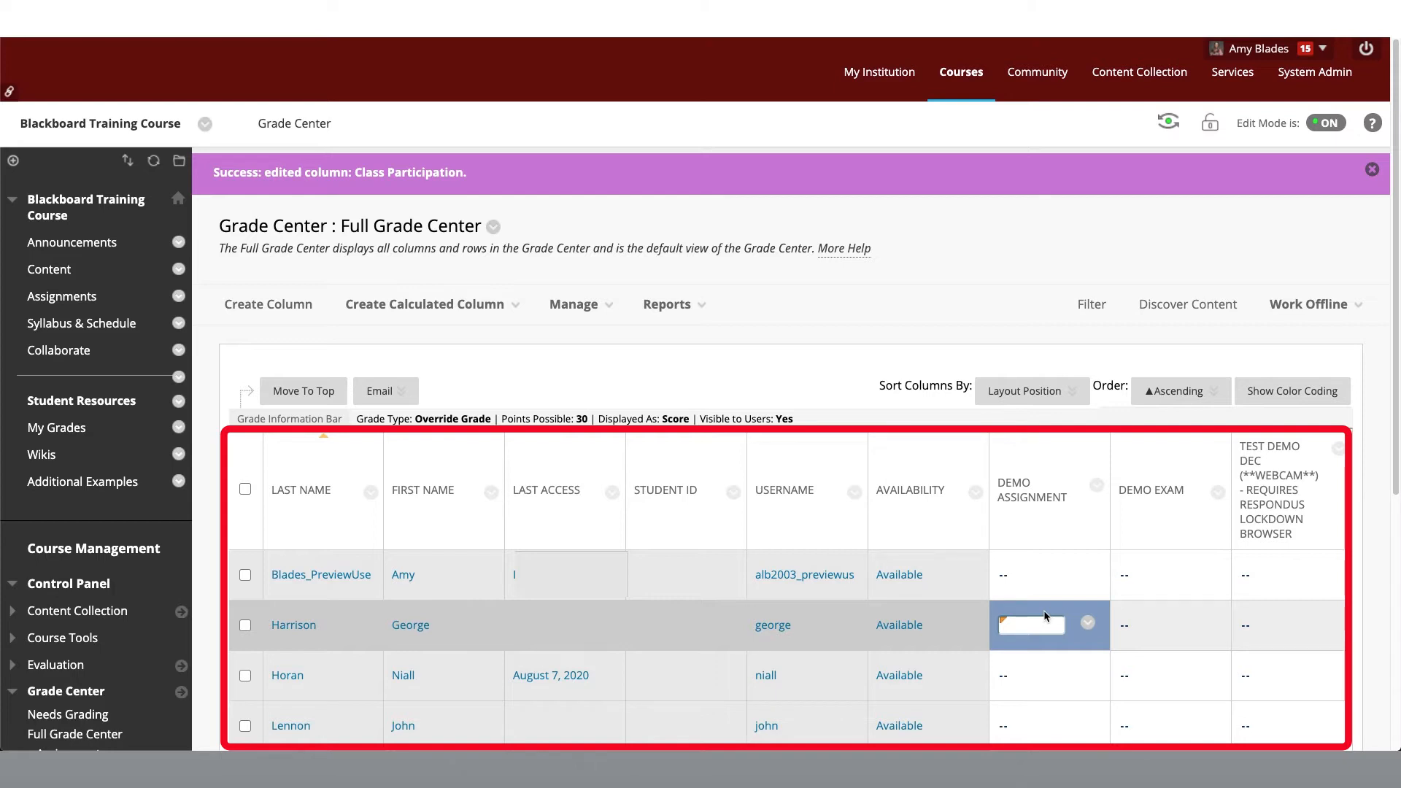
# Step: Go along the second student's row to the Class Participation grade cell, then leave it without entering a grade
pyautogui.press('Tab')
pyautogui.press('Tab')
pyautogui.press('Tab')
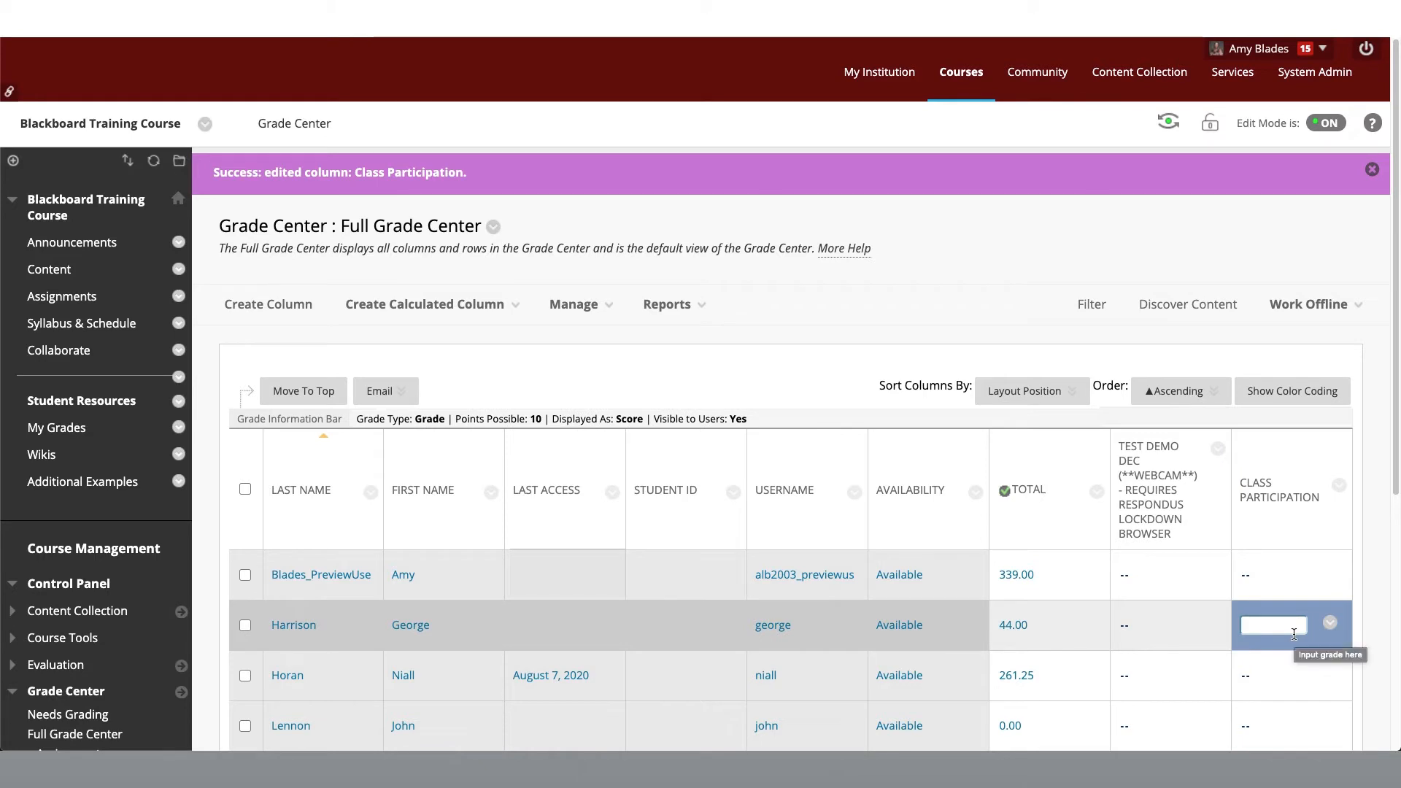
pyautogui.click(816, 375)
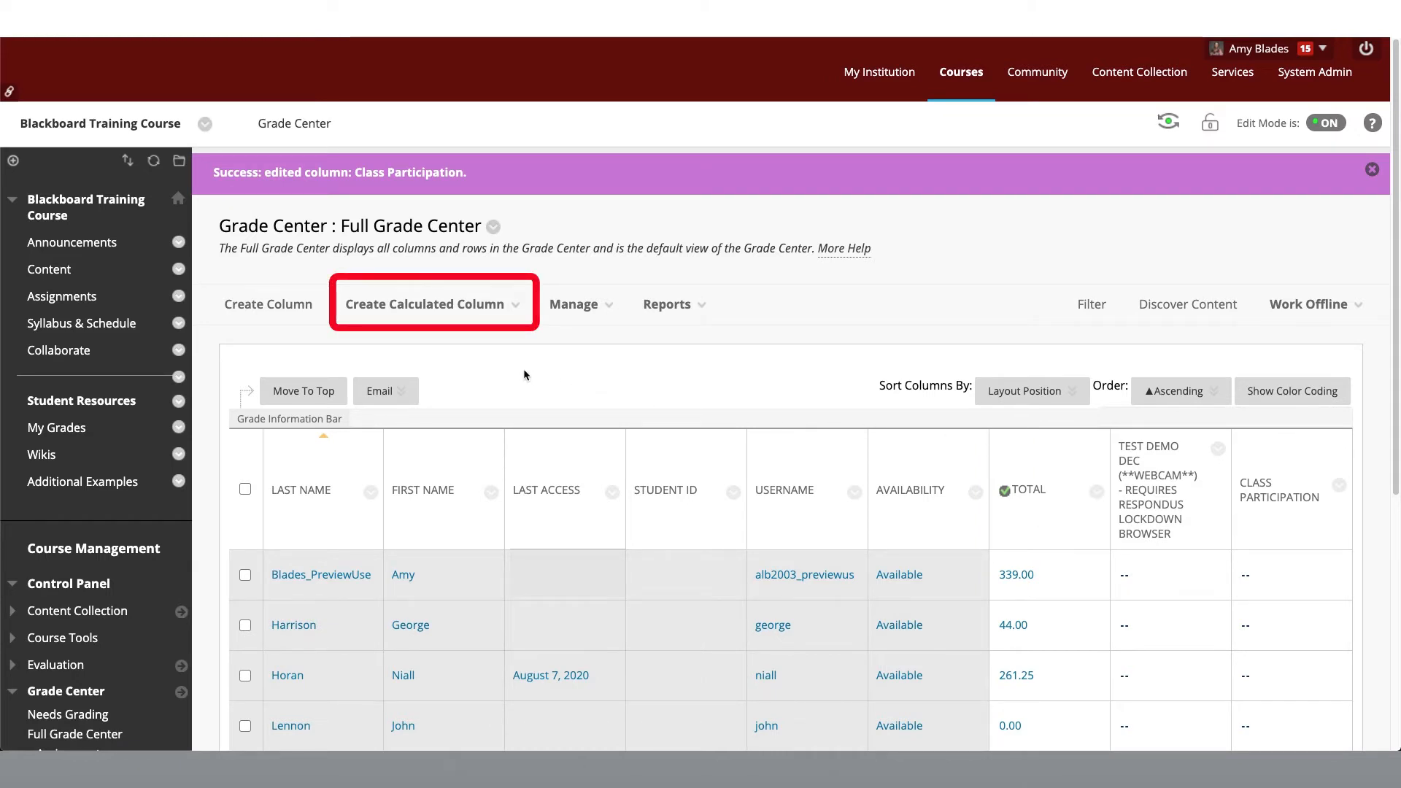
# Step: Start a calculated column of the weighted type and name it Weighted Column
pyautogui.moveTo(498, 305)
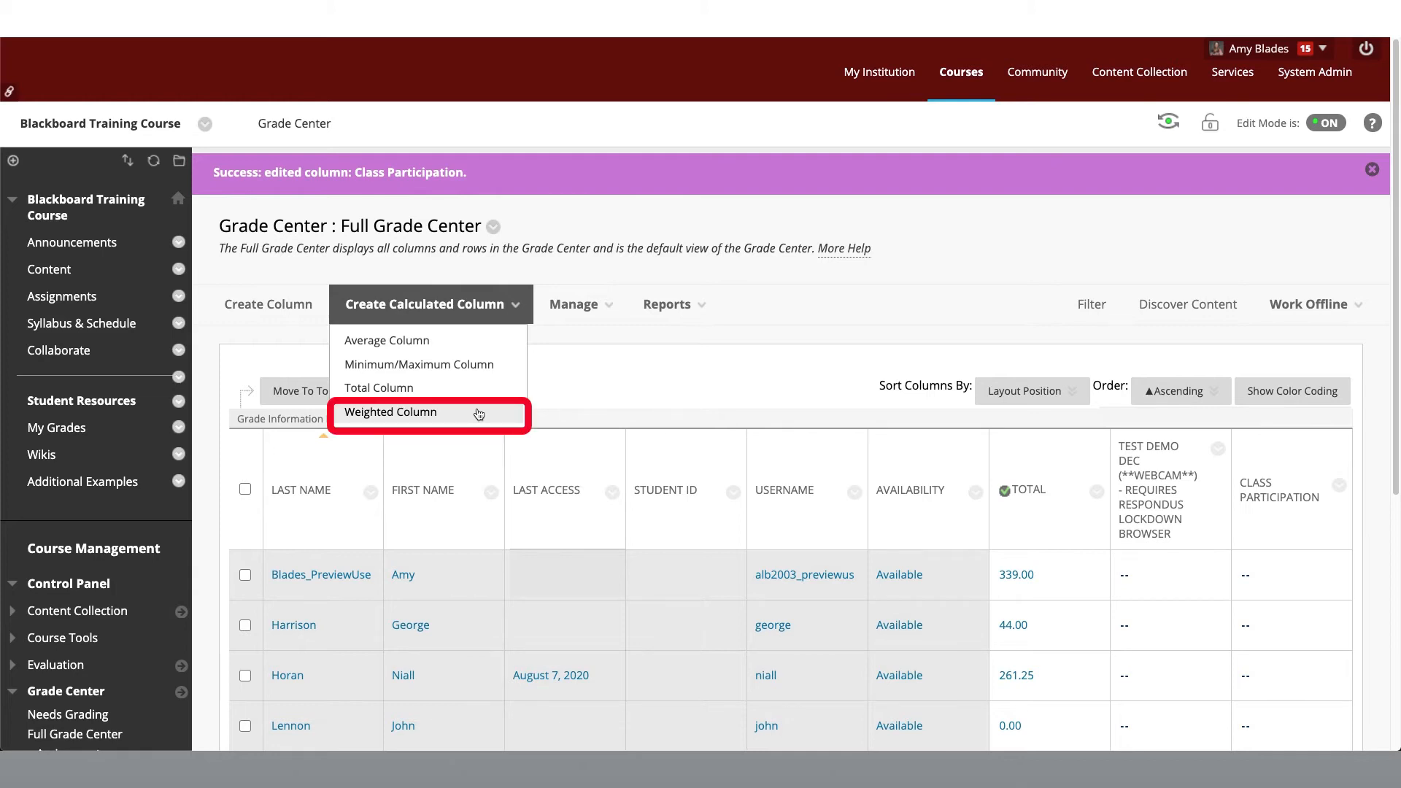
pyautogui.click(479, 414)
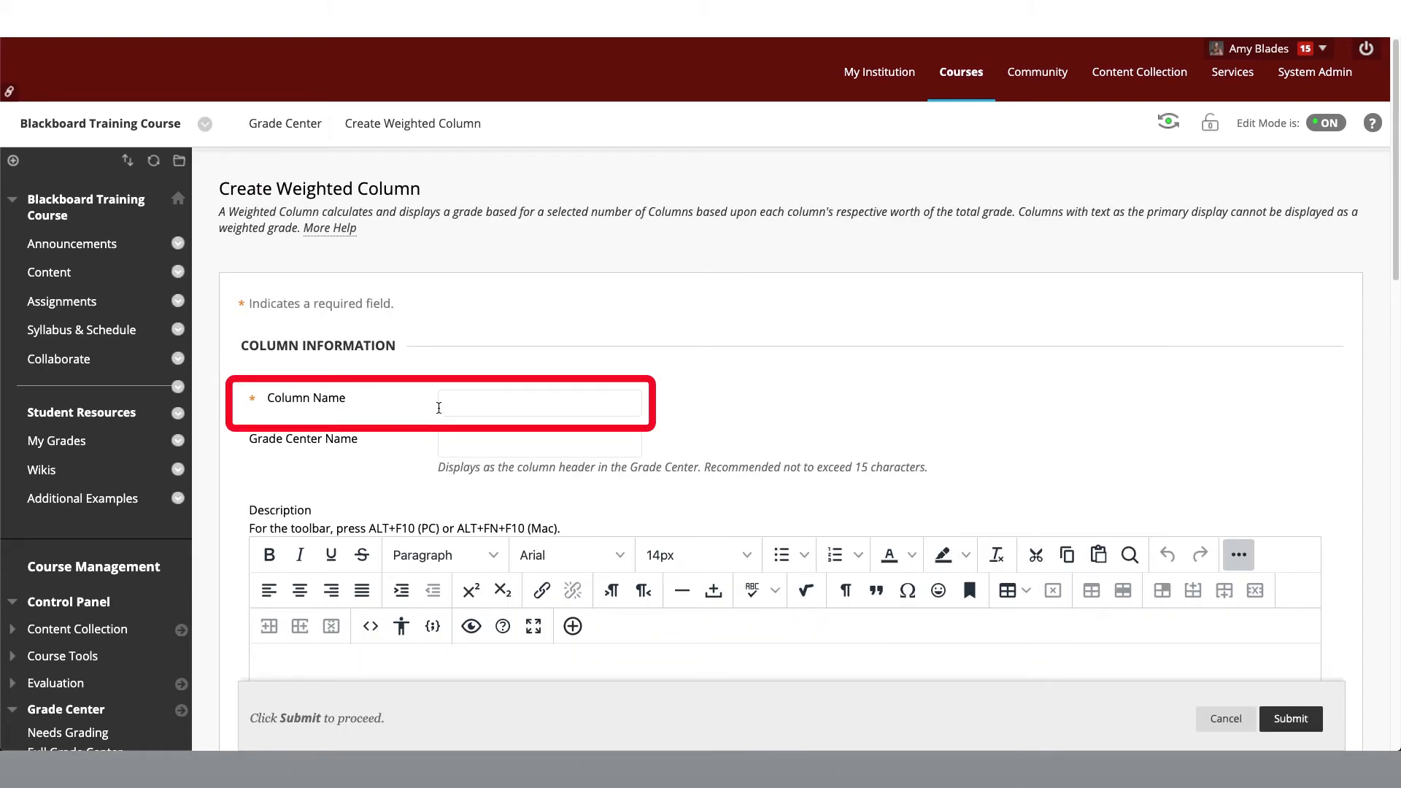
pyautogui.click(444, 407)
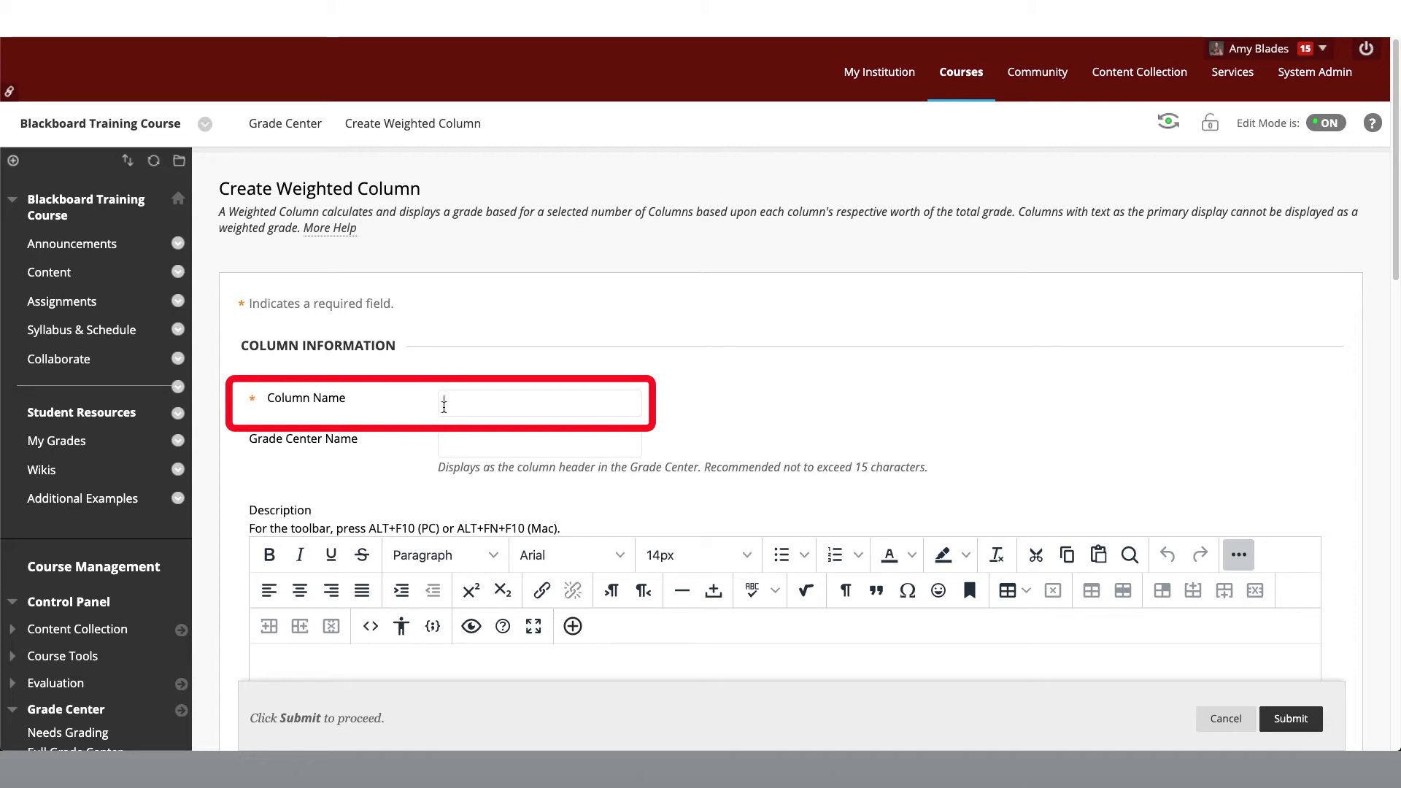
pyautogui.write('Weighted Column')
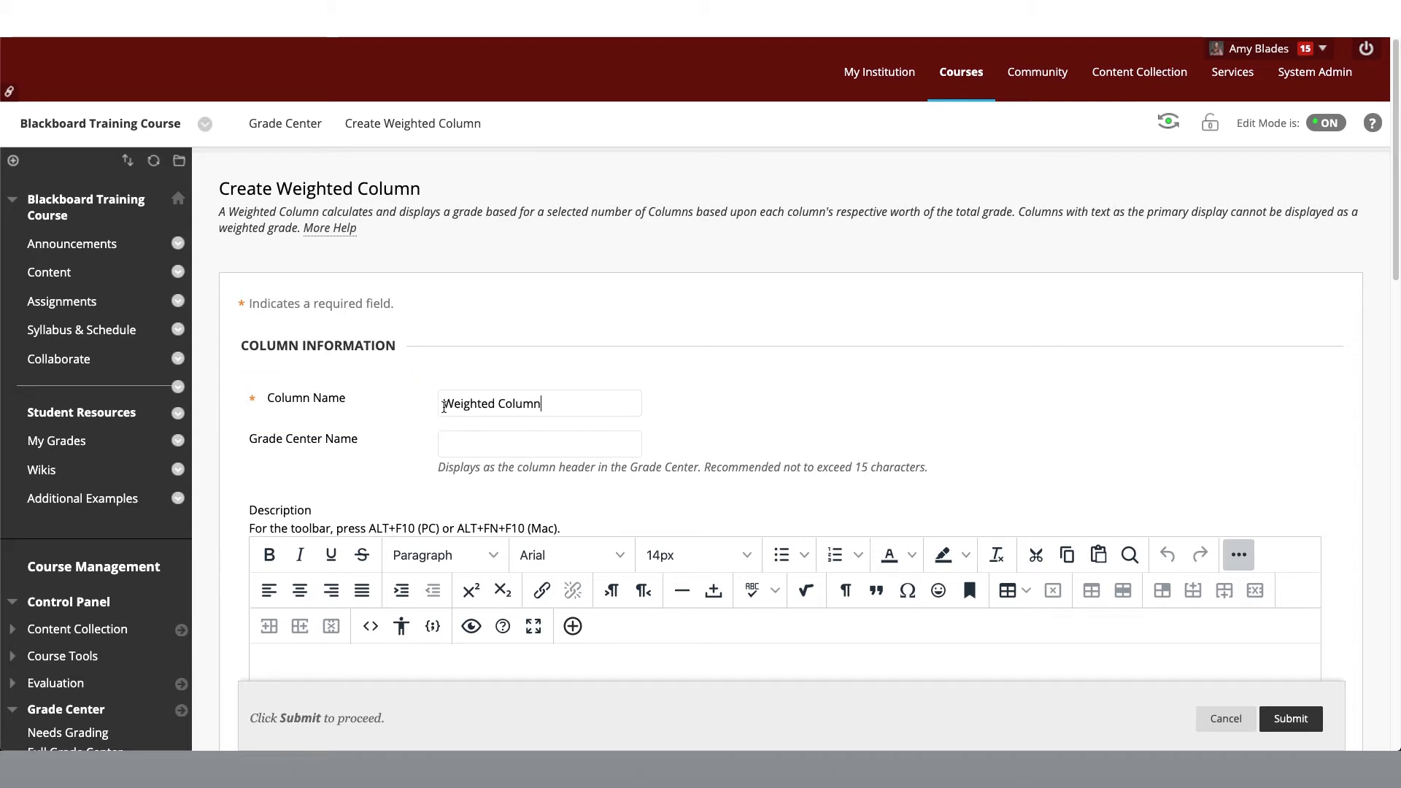
# Step: Review the primary display options for the weighted column and keep Percentage
pyautogui.scroll(-3, 411, 445)
pyautogui.scroll(-3, 411, 445)
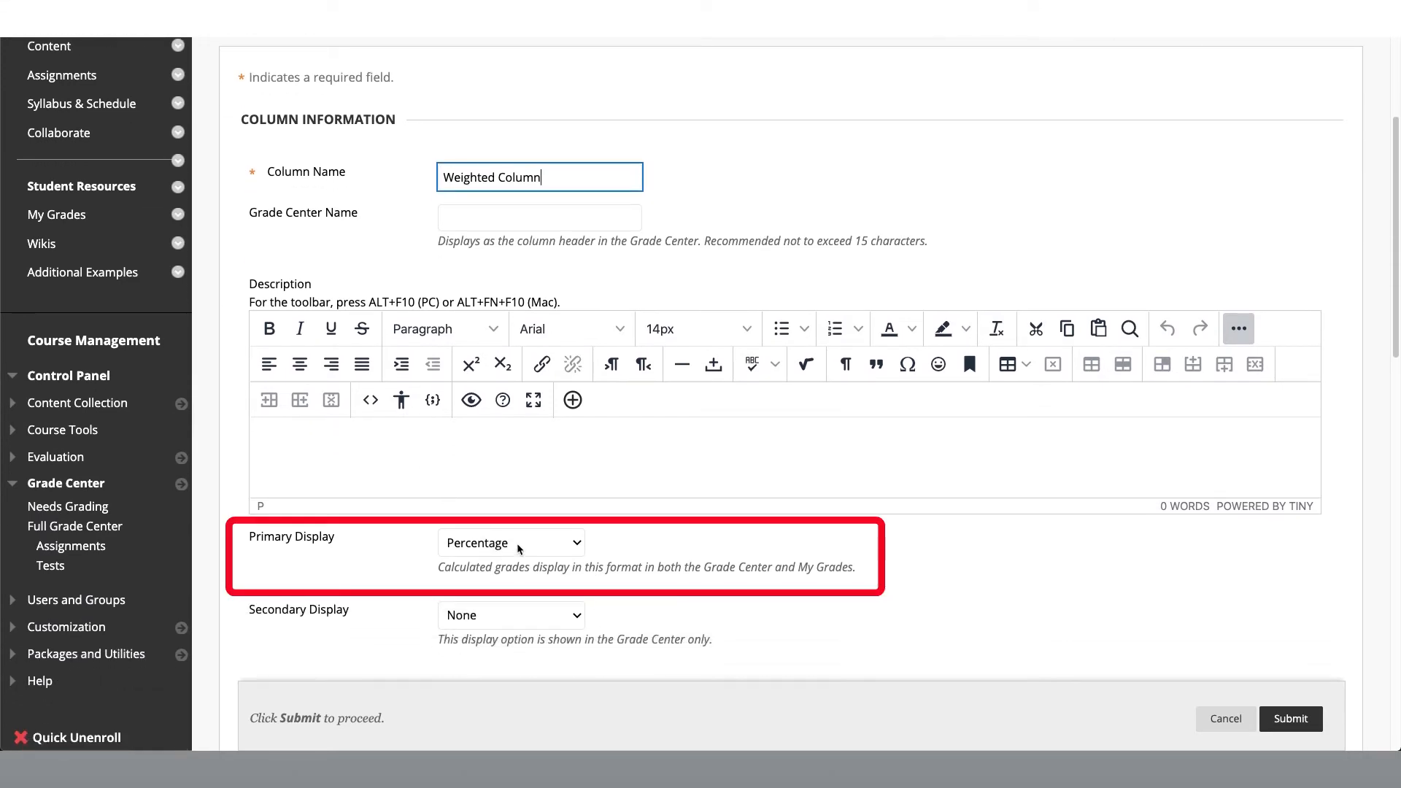
pyautogui.click(576, 544)
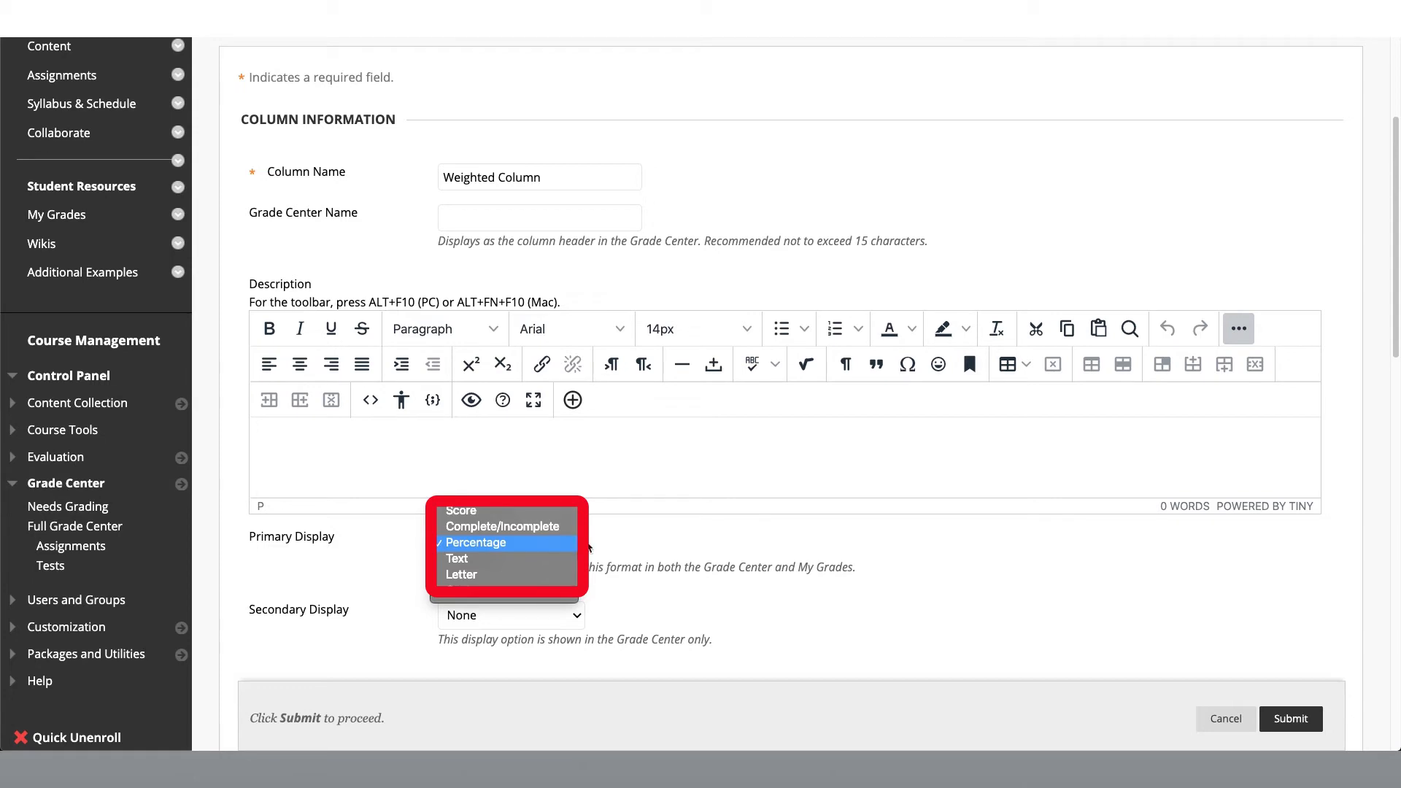
pyautogui.click(588, 547)
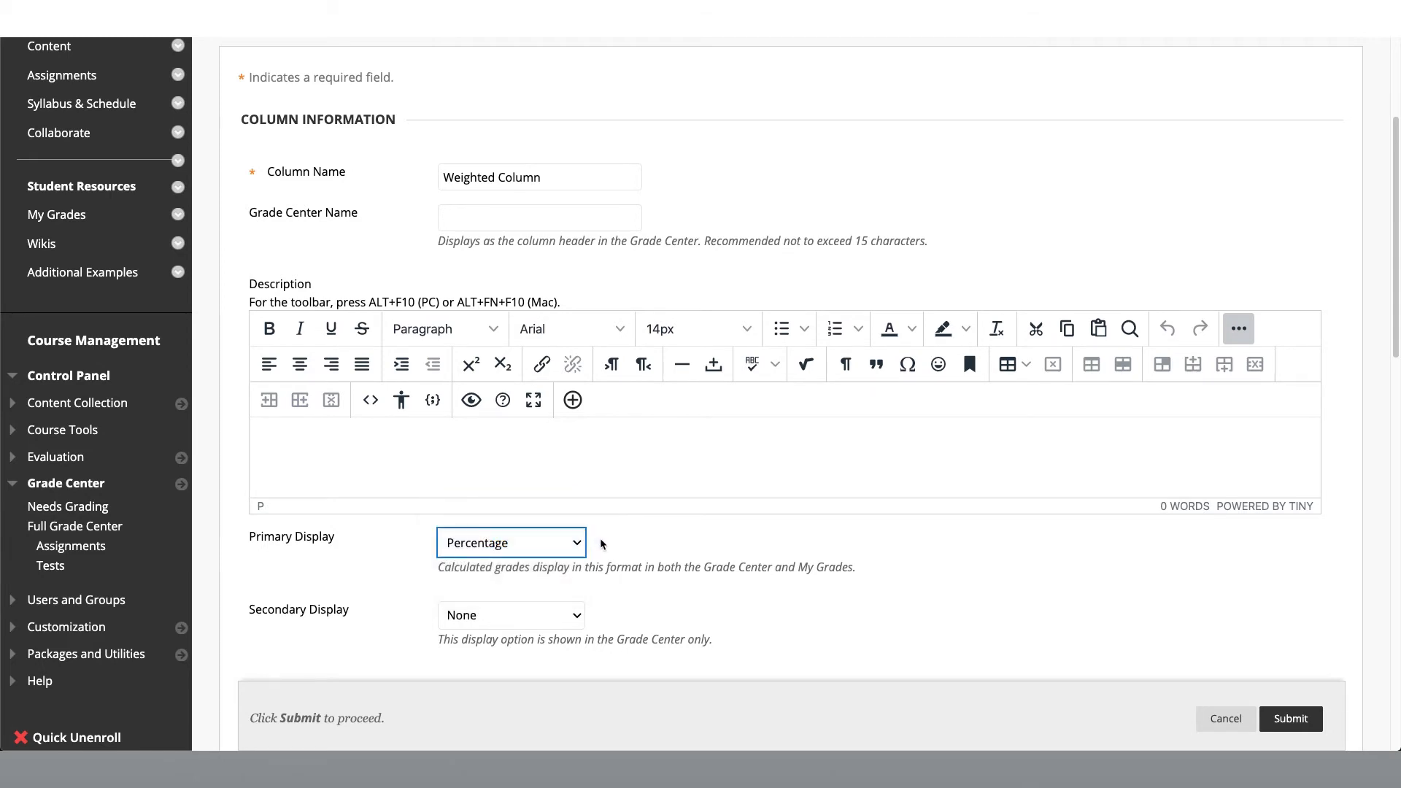
# Step: Add the Assignment category to the weighted column's selected columns and set its weight to 60%
pyautogui.scroll(-10, 601, 544)
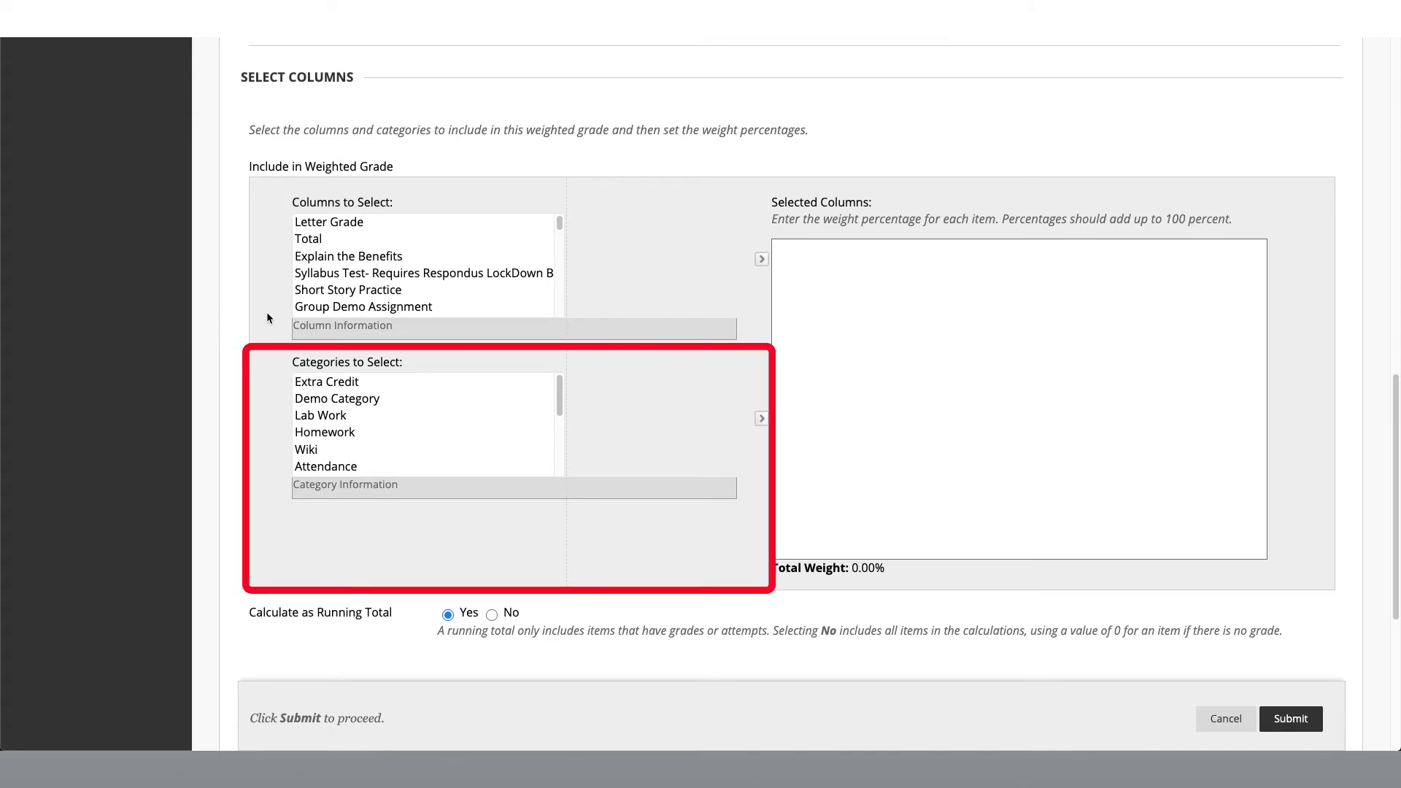
pyautogui.scroll(-1, 333, 400)
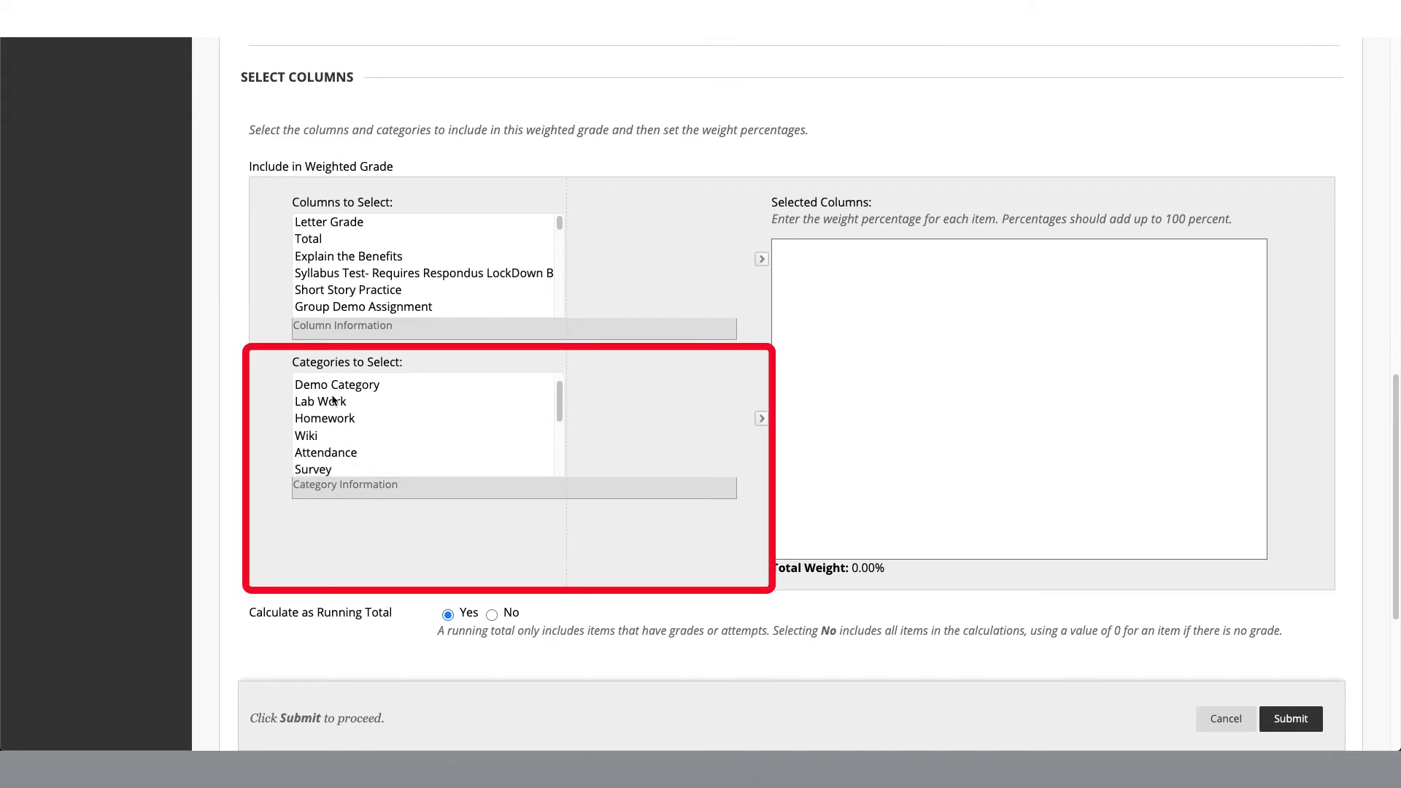
pyautogui.scroll(-1, 333, 400)
pyautogui.scroll(1, 332, 399)
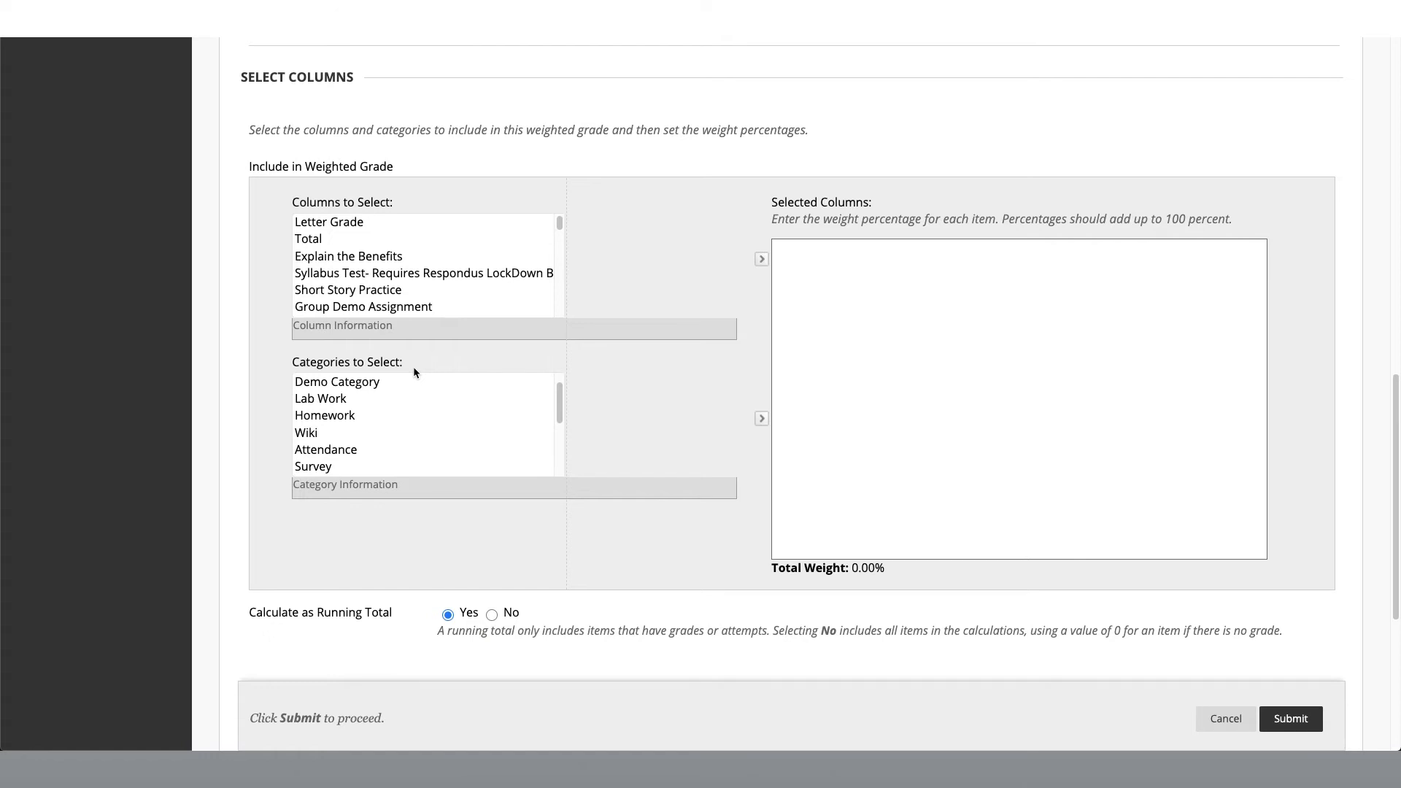
pyautogui.scroll(-5, 409, 385)
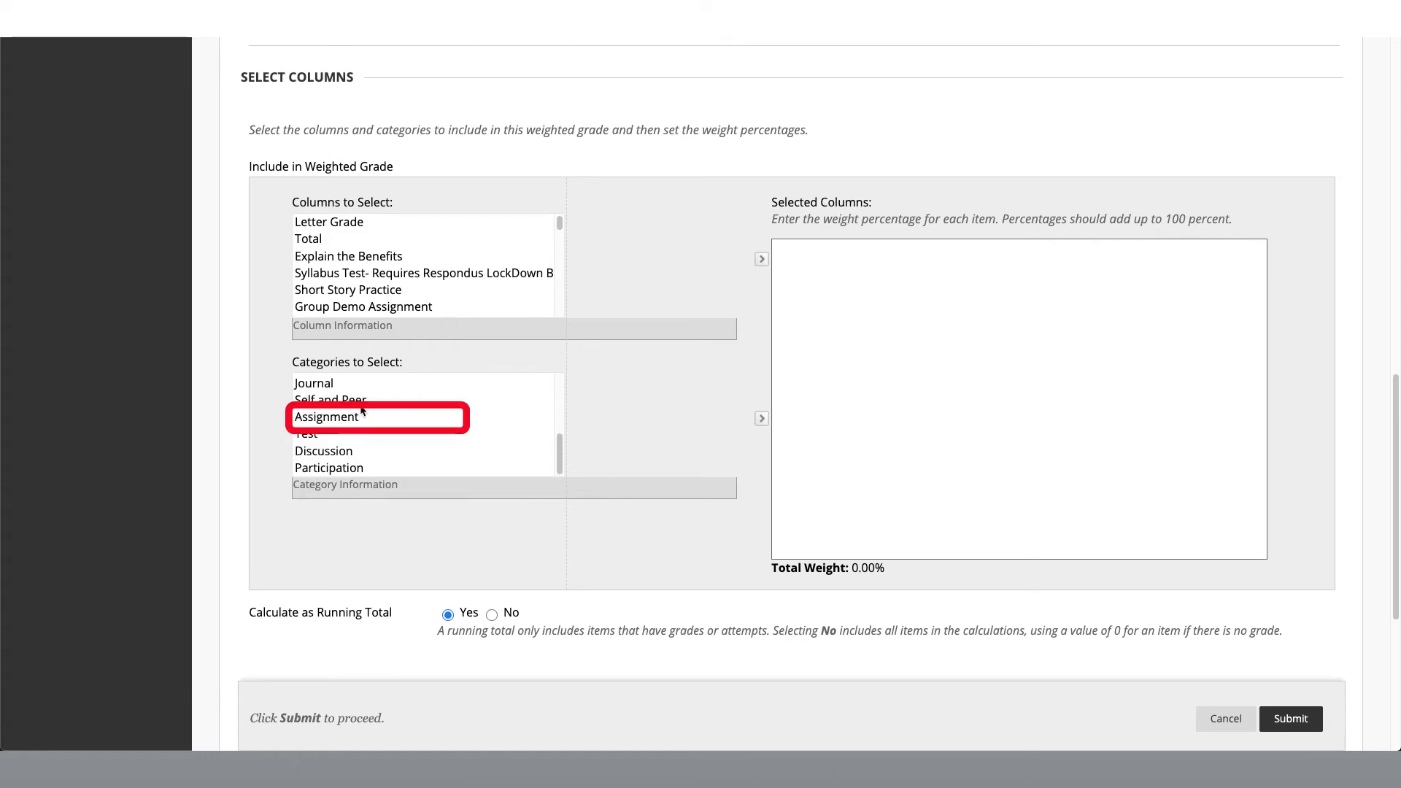
pyautogui.click(357, 426)
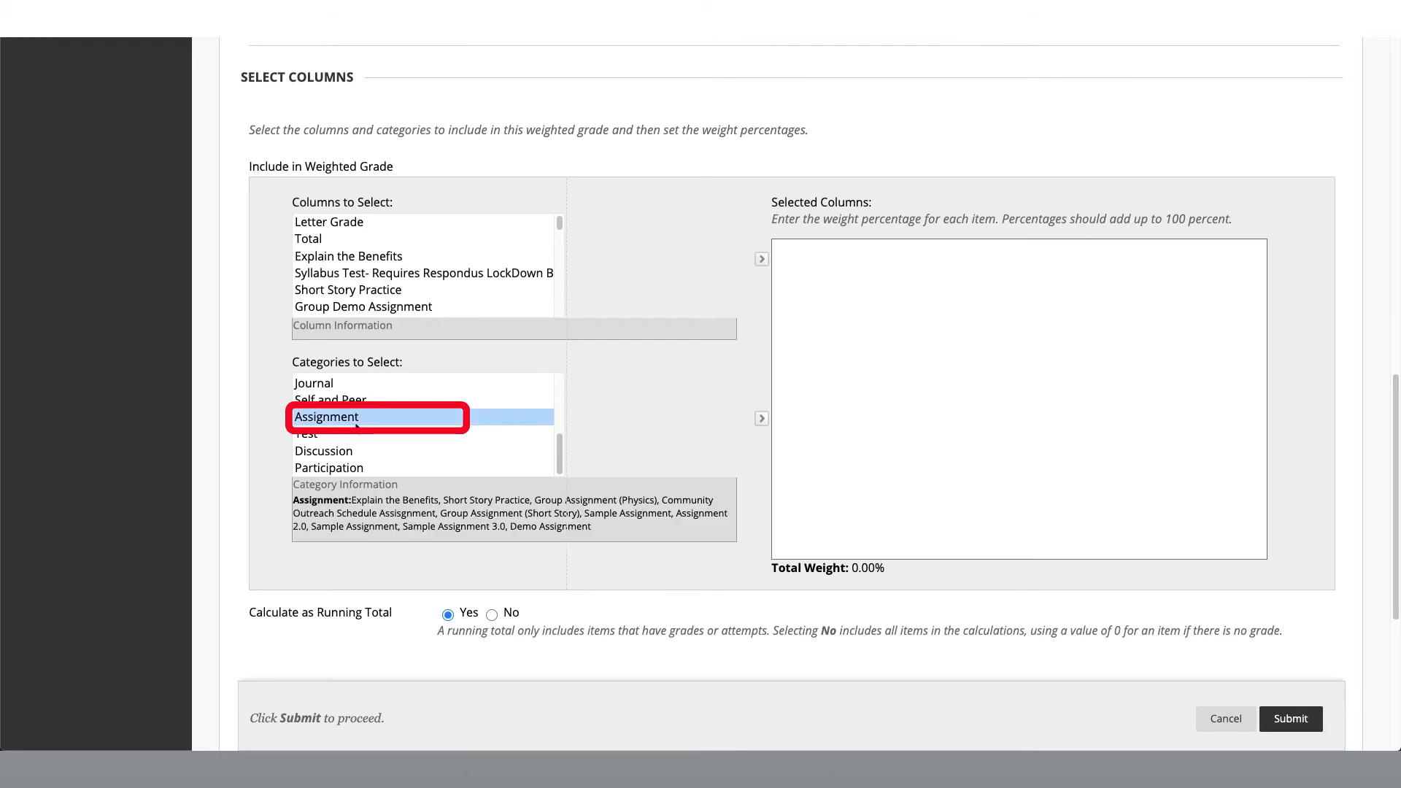
pyautogui.click(761, 418)
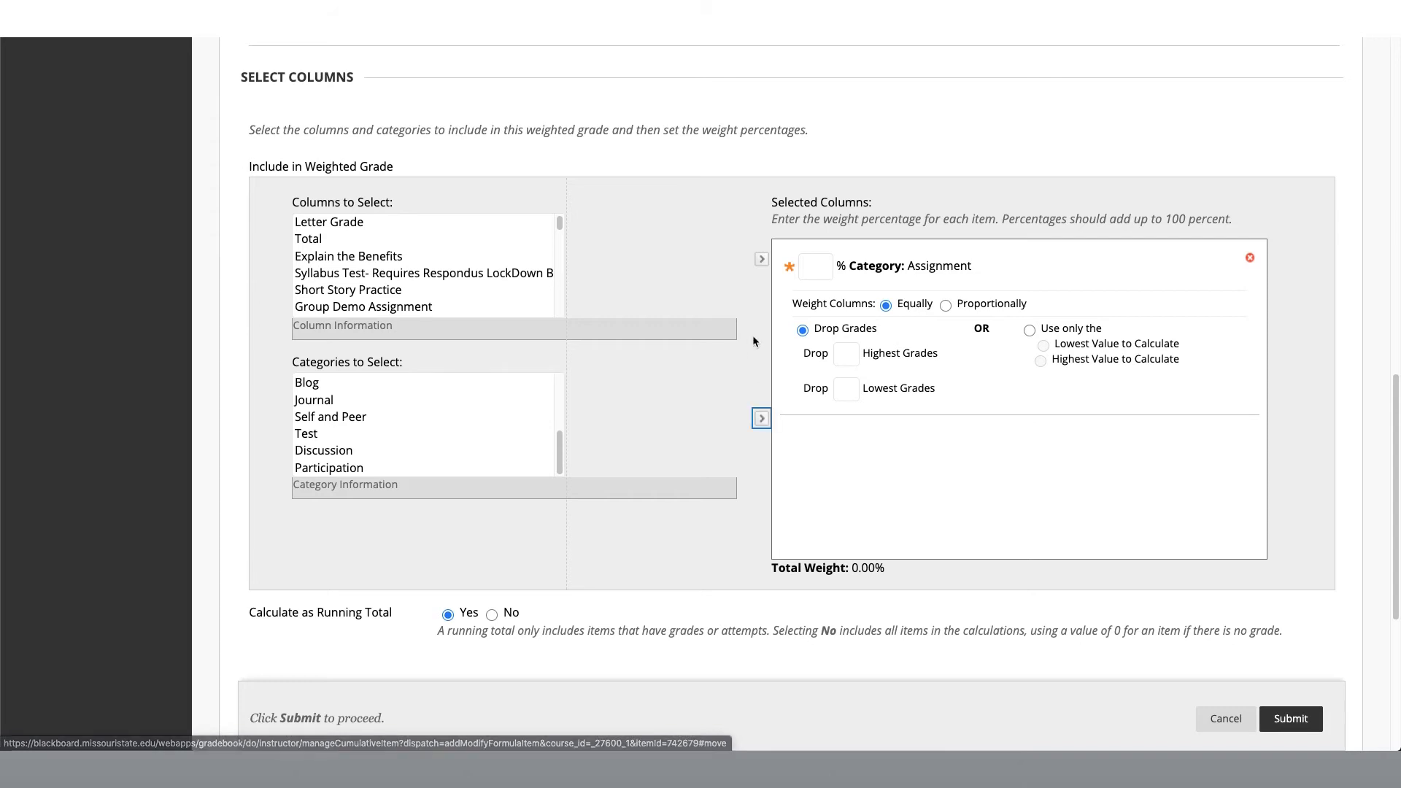
pyautogui.click(806, 269)
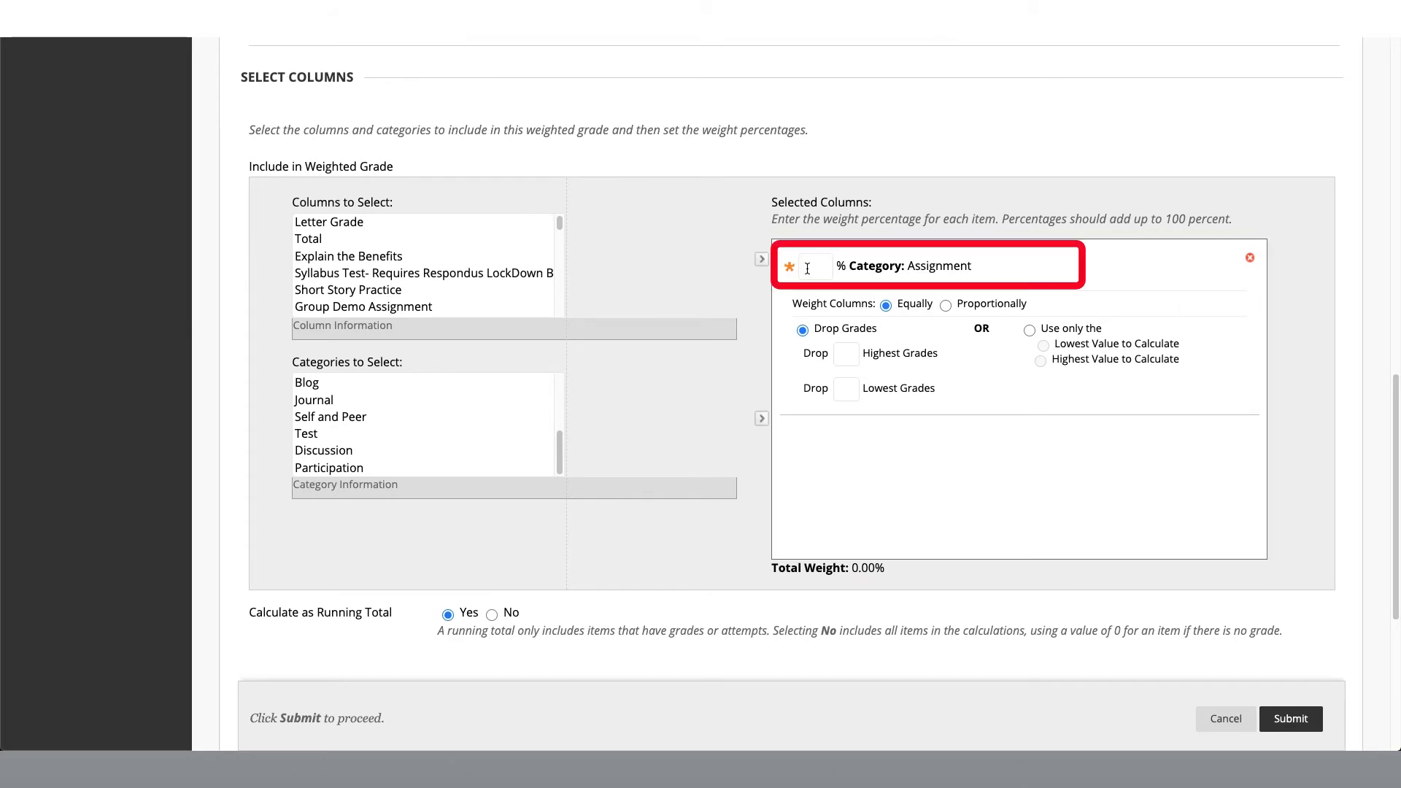
pyautogui.write('60')
pyautogui.click(785, 302)
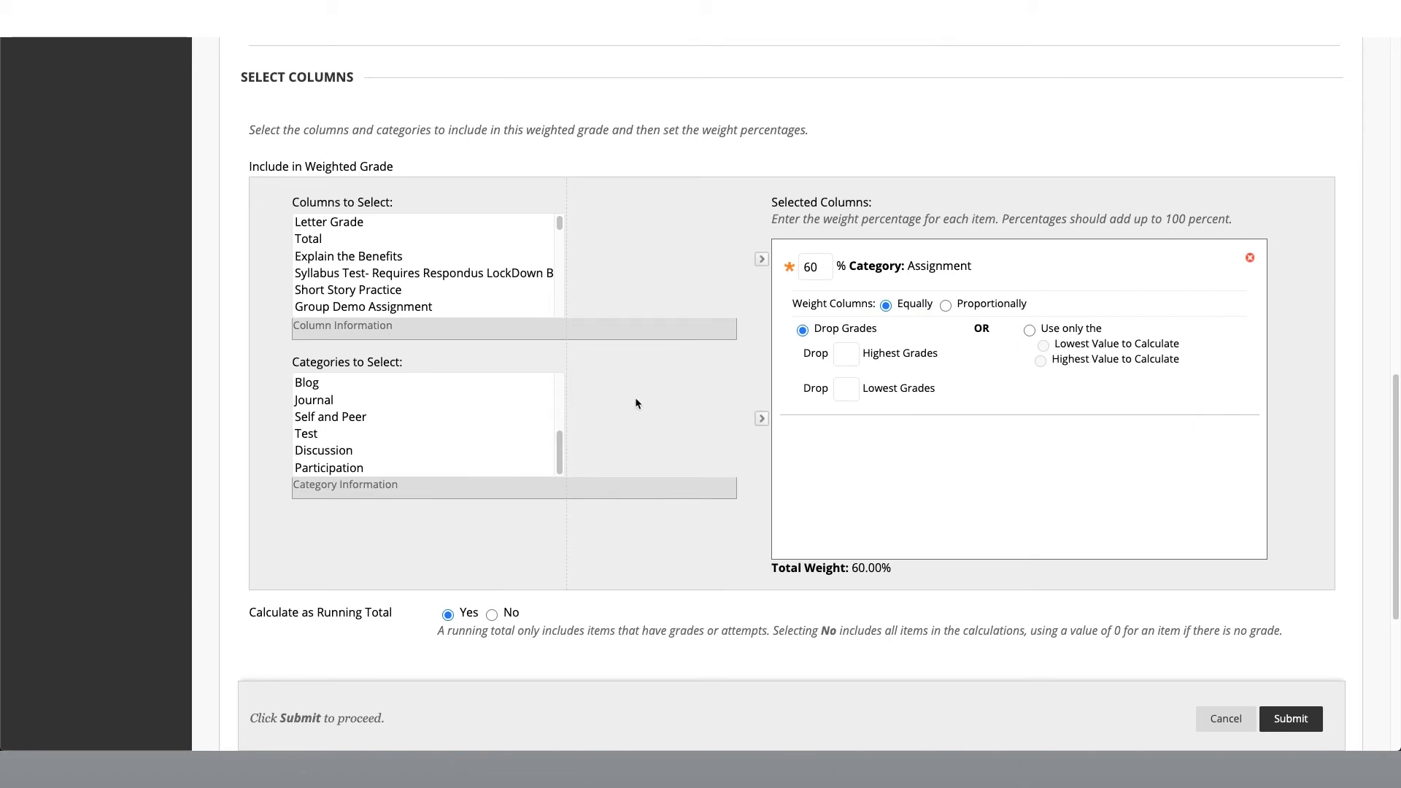
# Step: Add the Test category to the weighted column's selection with a weight of 20%
pyautogui.scroll(-1, 458, 429)
pyautogui.scroll(1, 467, 417)
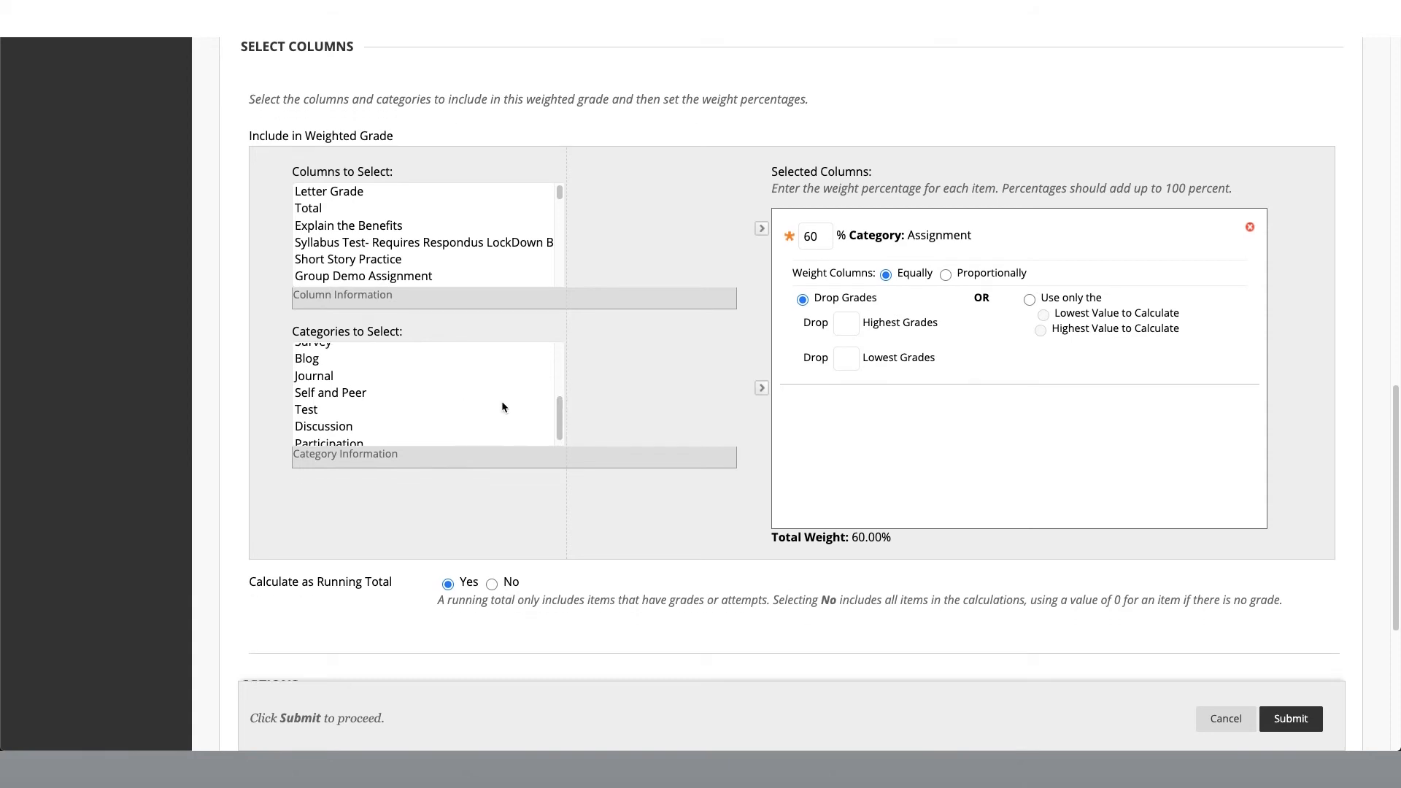
pyautogui.scroll(3, 497, 402)
pyautogui.scroll(-3, 496, 405)
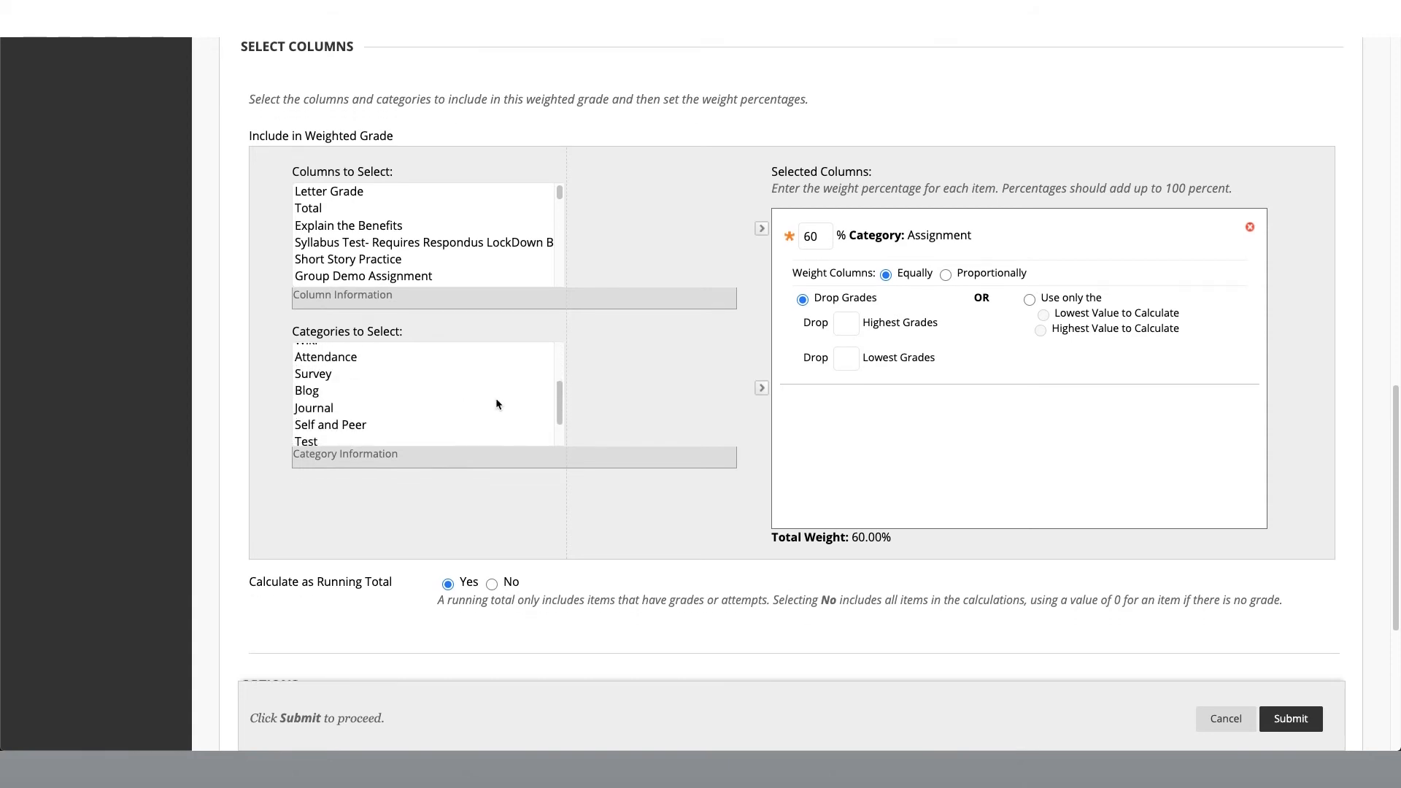
pyautogui.click(313, 410)
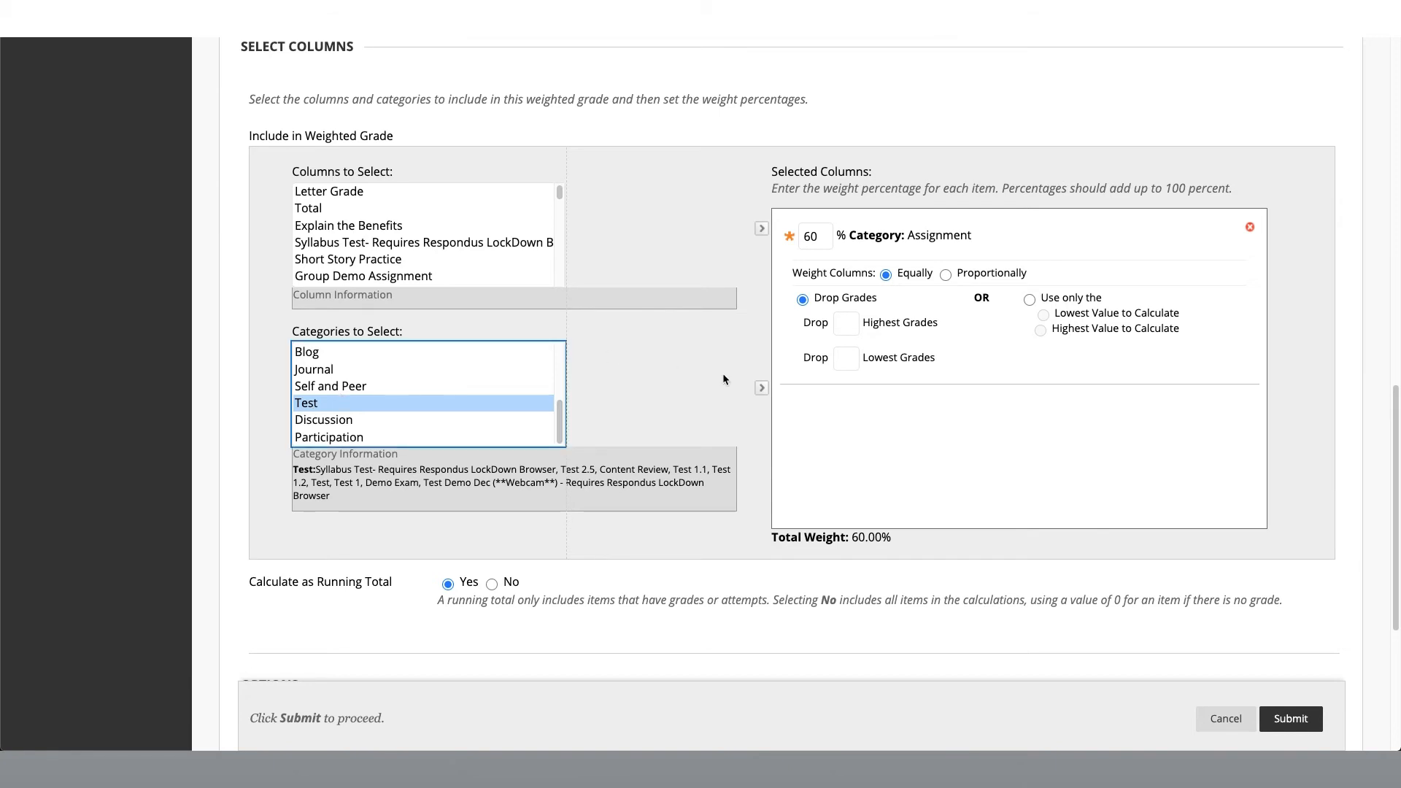
pyautogui.click(761, 388)
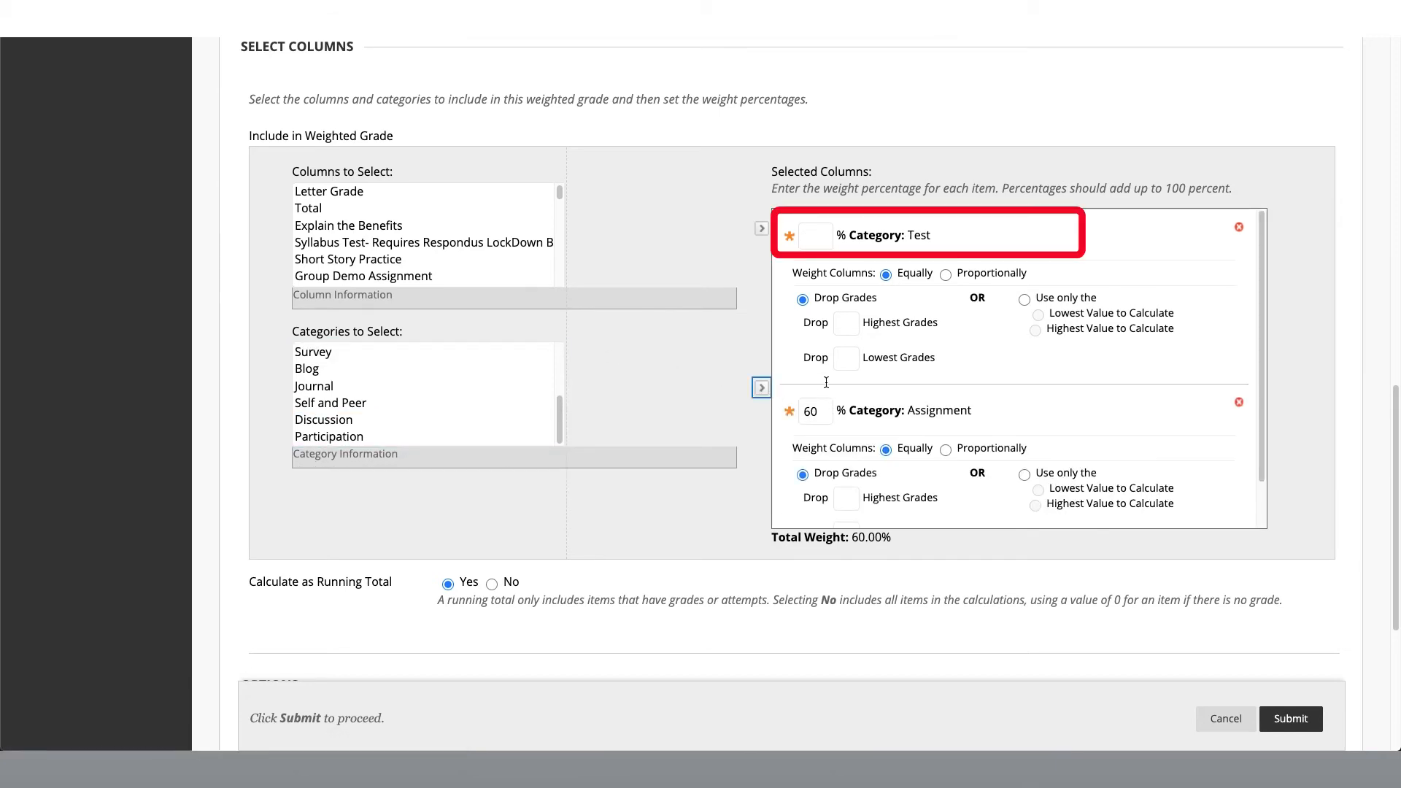
pyautogui.click(823, 235)
pyautogui.write('20')
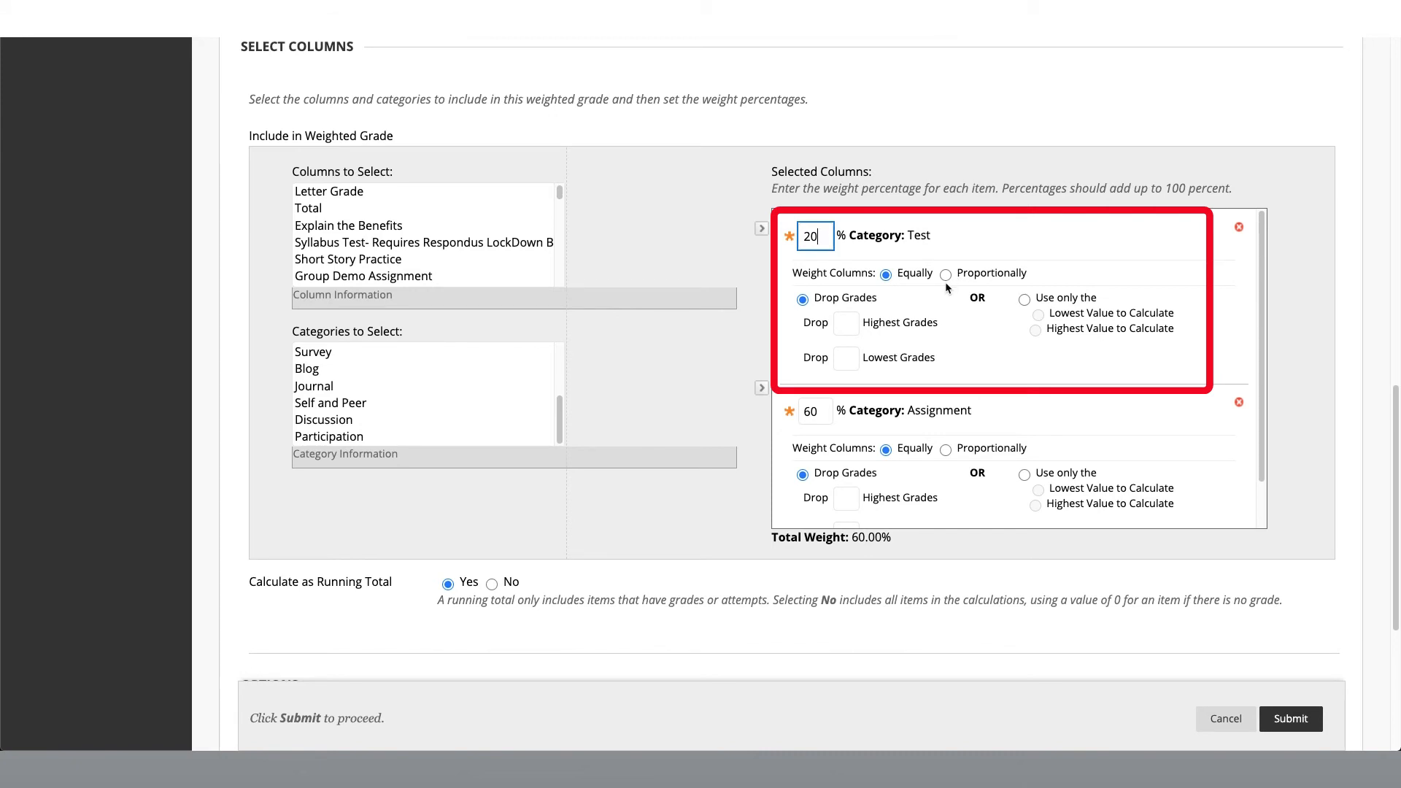
# Step: Include the Discussion category in the weighted grade and give it a weight of 20%
pyautogui.click(343, 424)
pyautogui.click(759, 390)
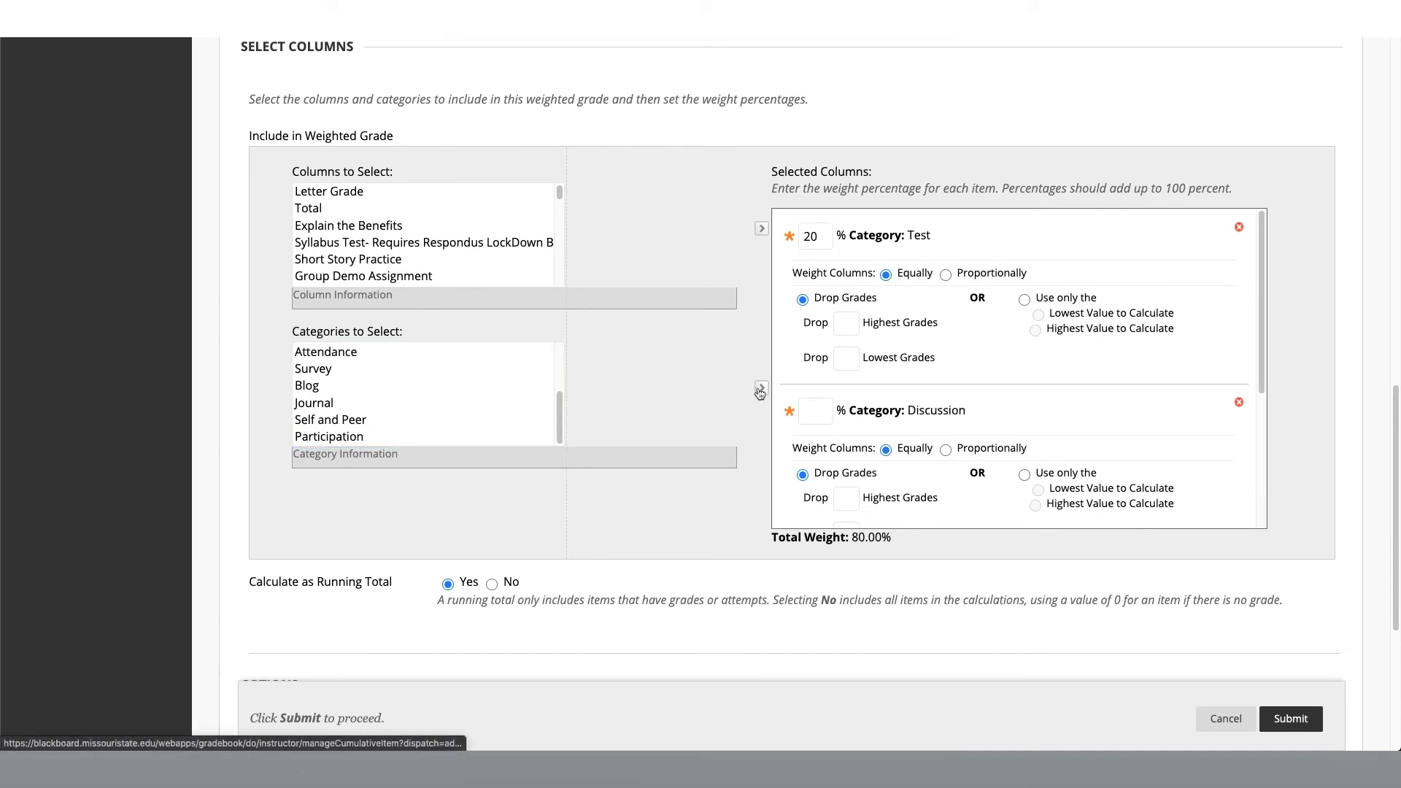
pyautogui.click(829, 414)
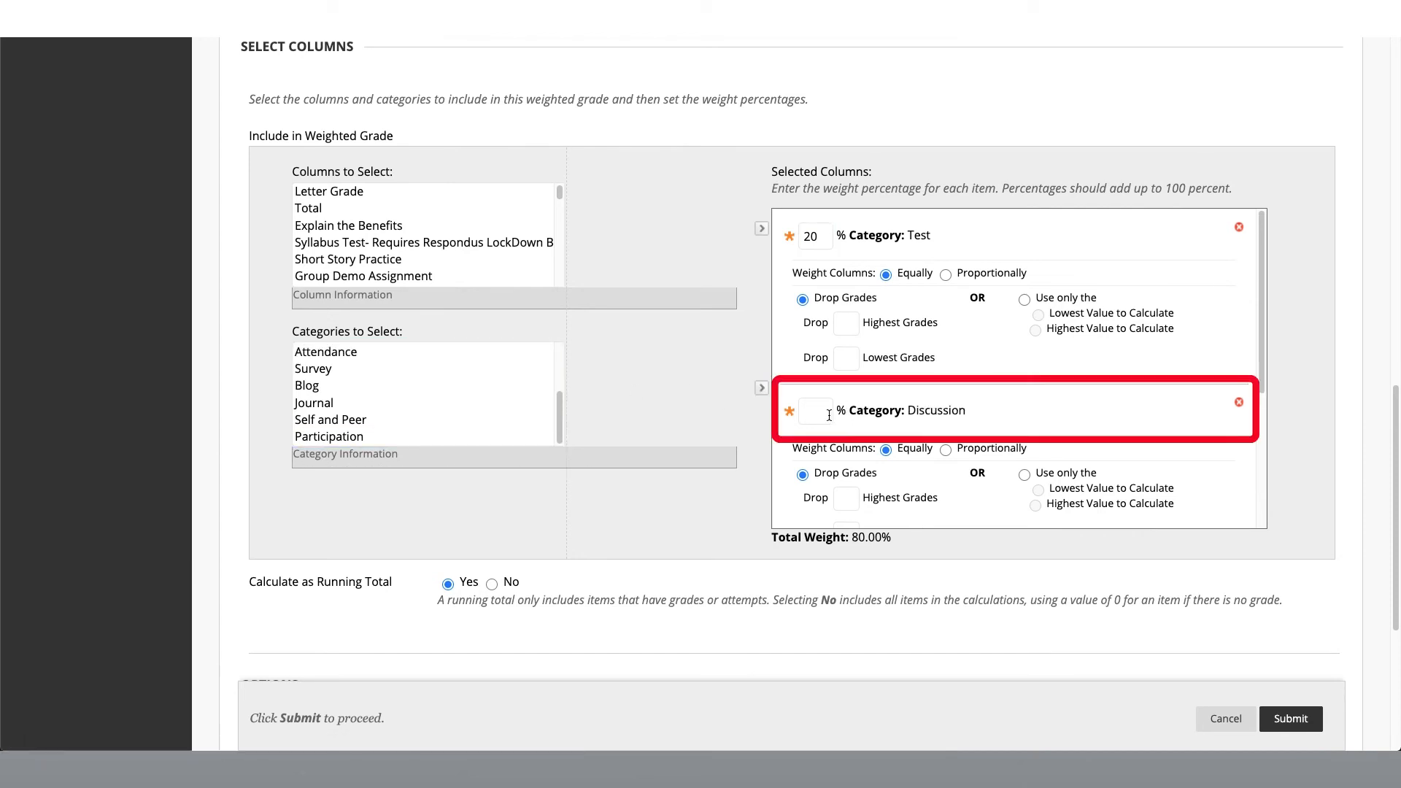
pyautogui.write('20')
pyautogui.scroll(-2, 946, 398)
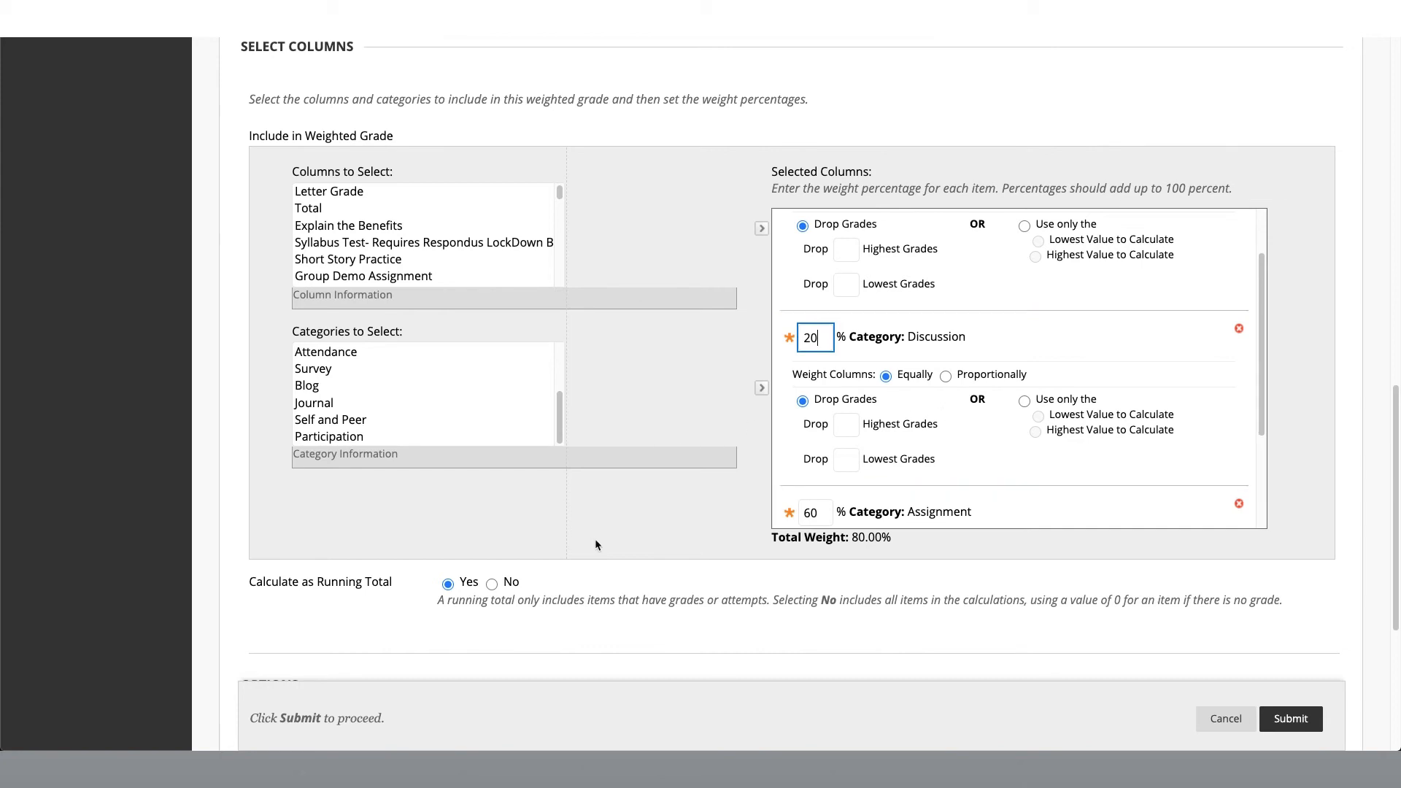
# Step: Keep the running total and the default column options, and submit the weighted column
pyautogui.scroll(-2, 595, 544)
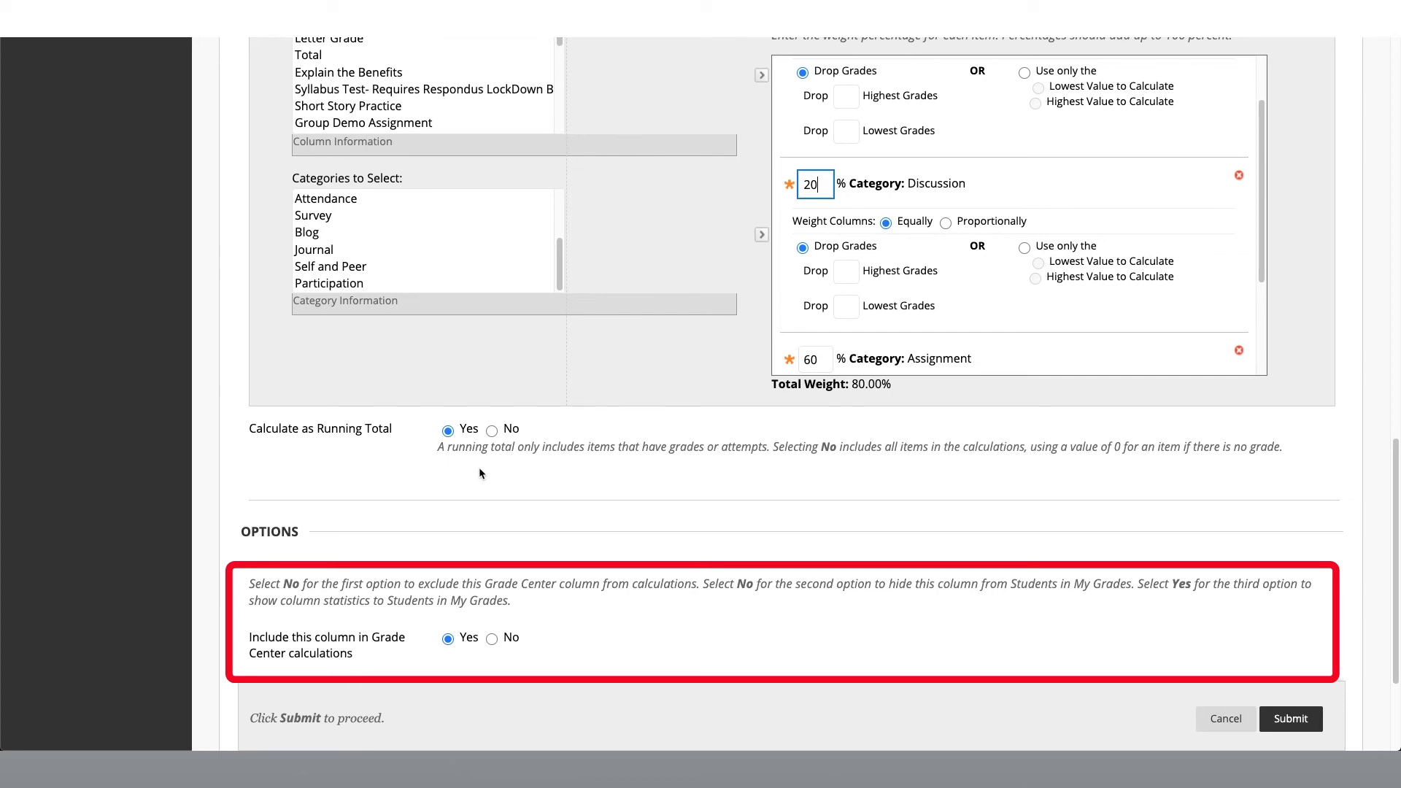
pyautogui.click(479, 469)
pyautogui.scroll(-3, 479, 467)
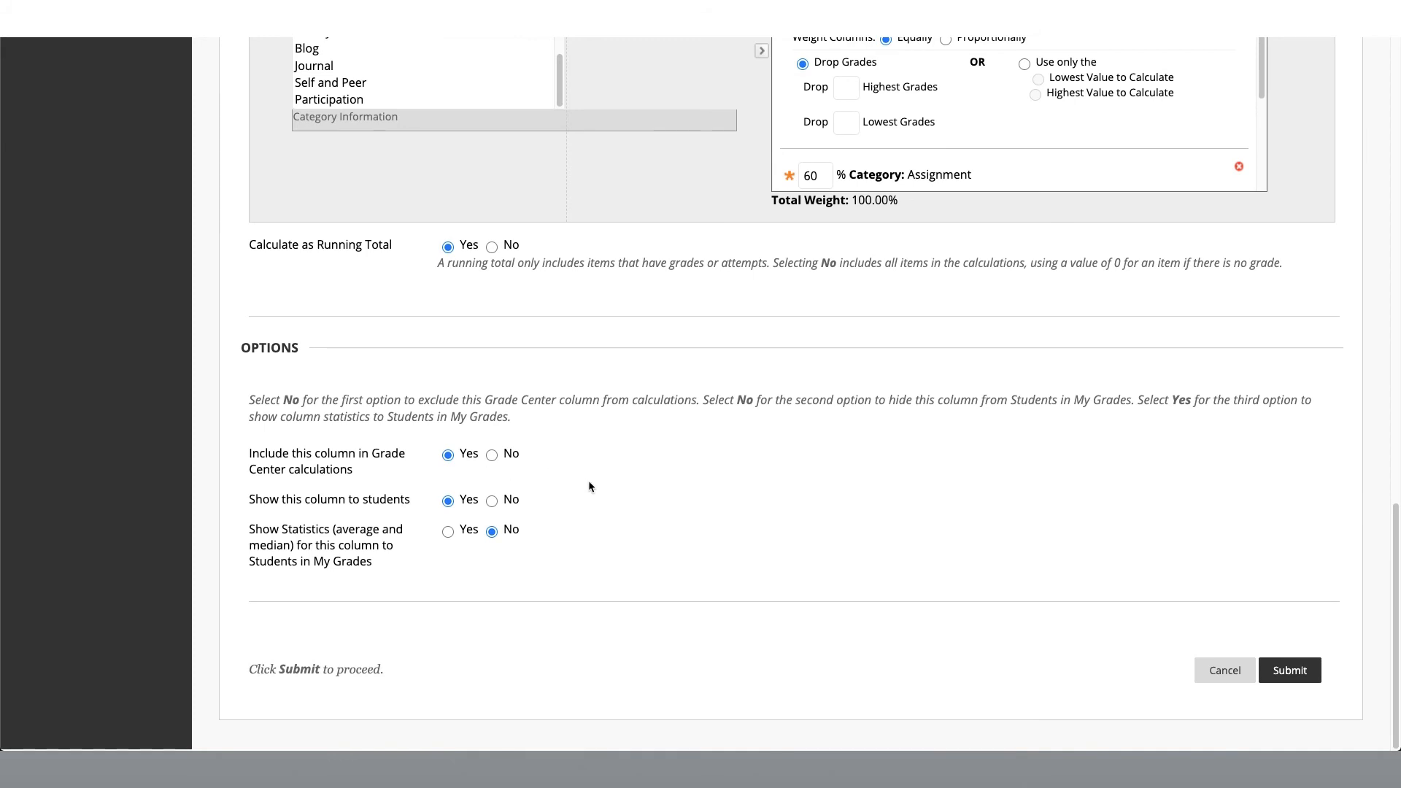
pyautogui.click(1290, 672)
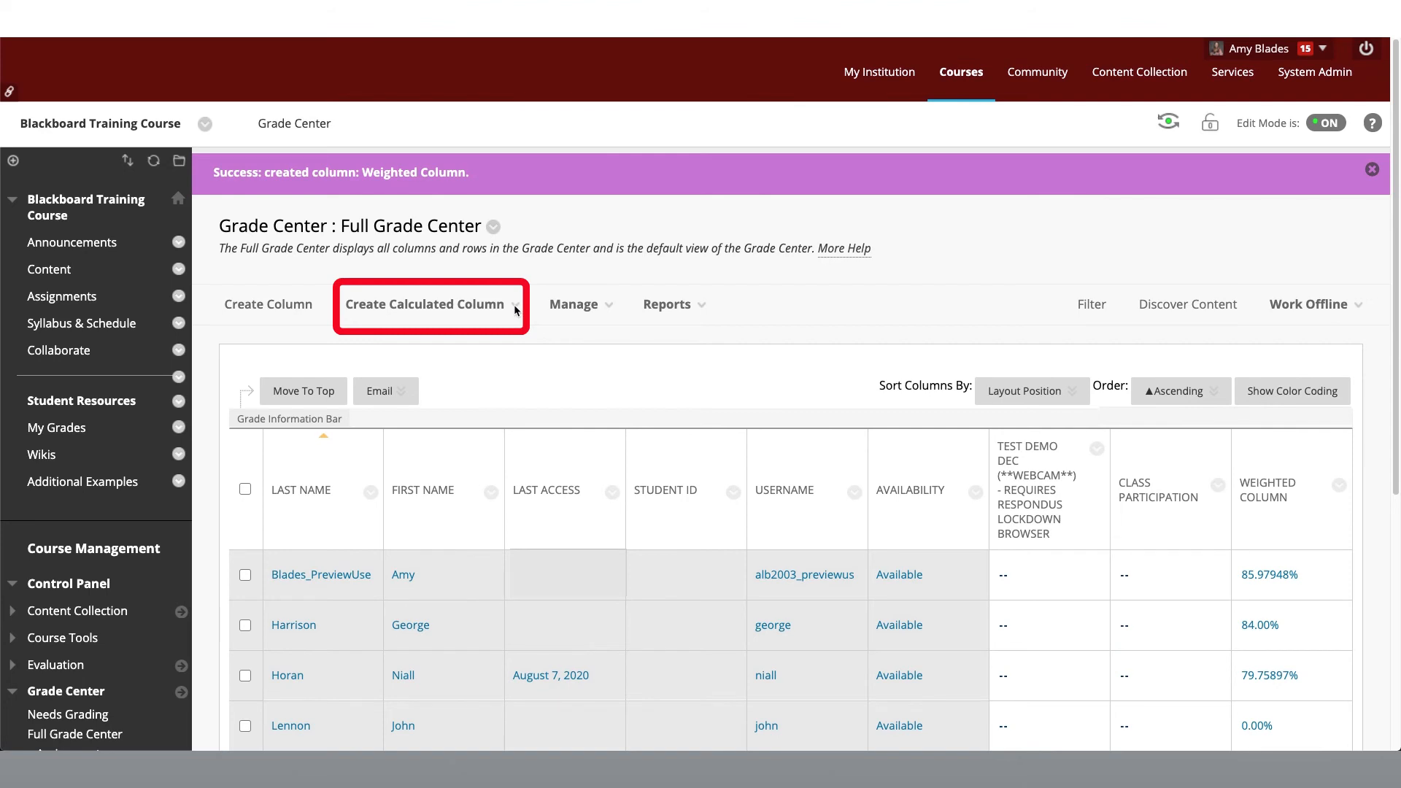
# Step: Start a calculated column of the total type and name it Letter Grade
pyautogui.click(491, 307)
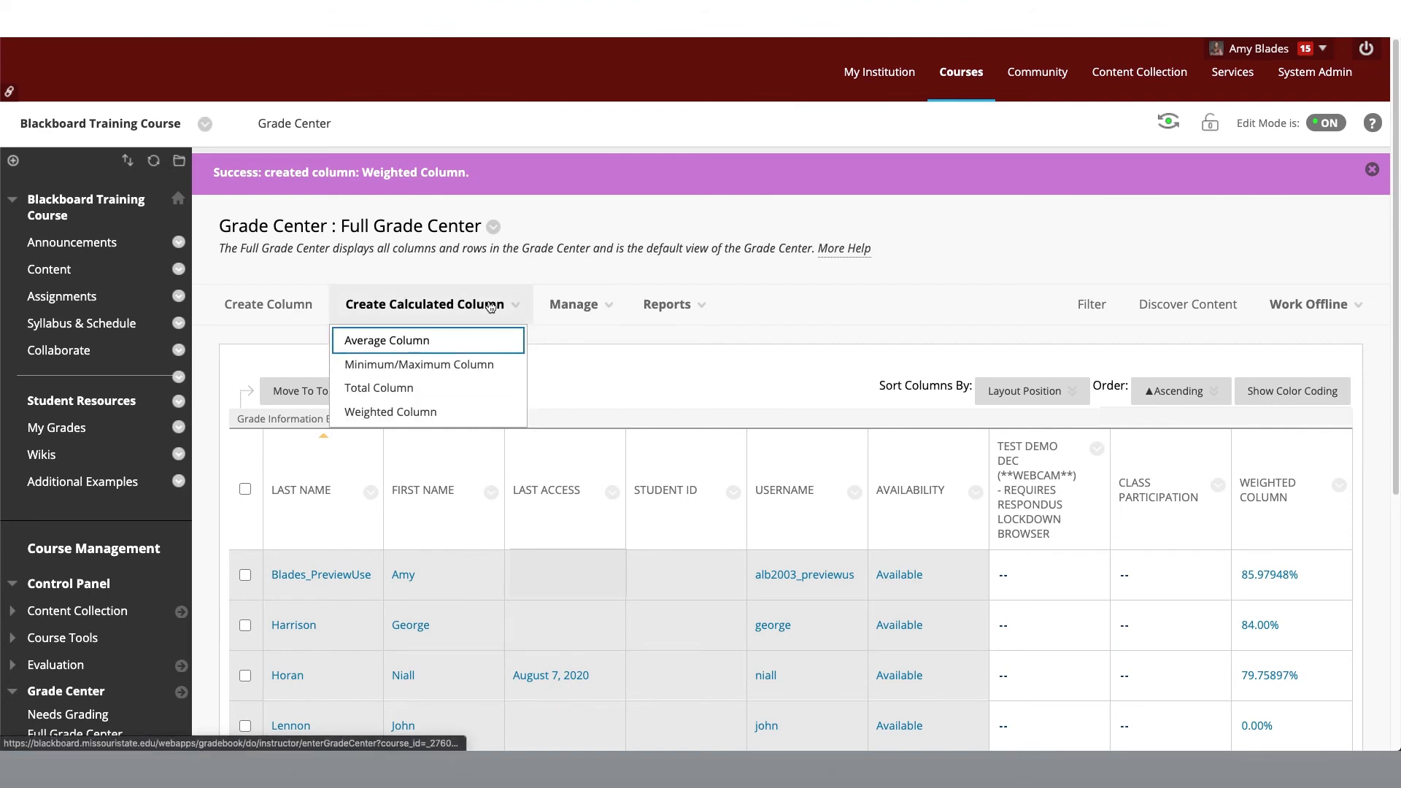
pyautogui.click(465, 393)
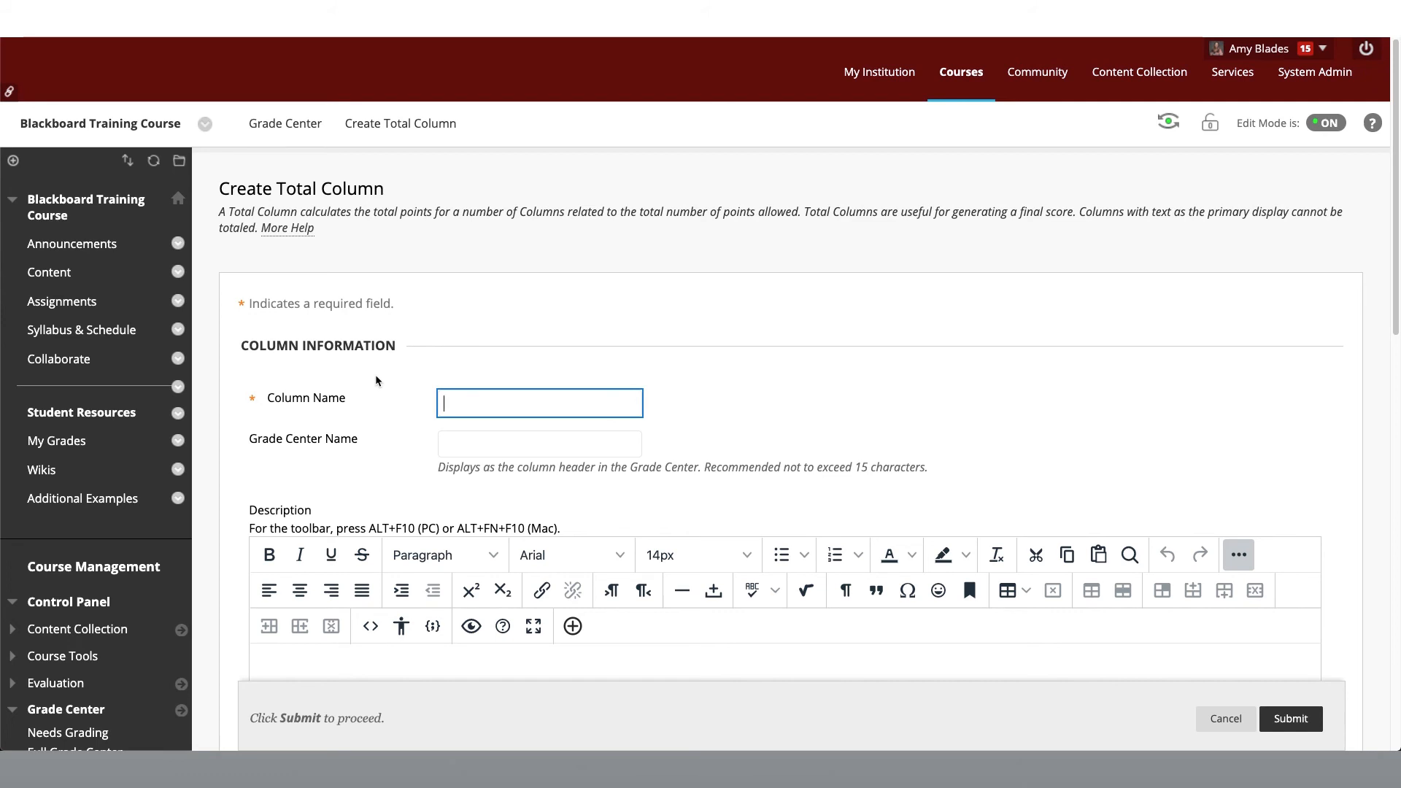
pyautogui.click(445, 406)
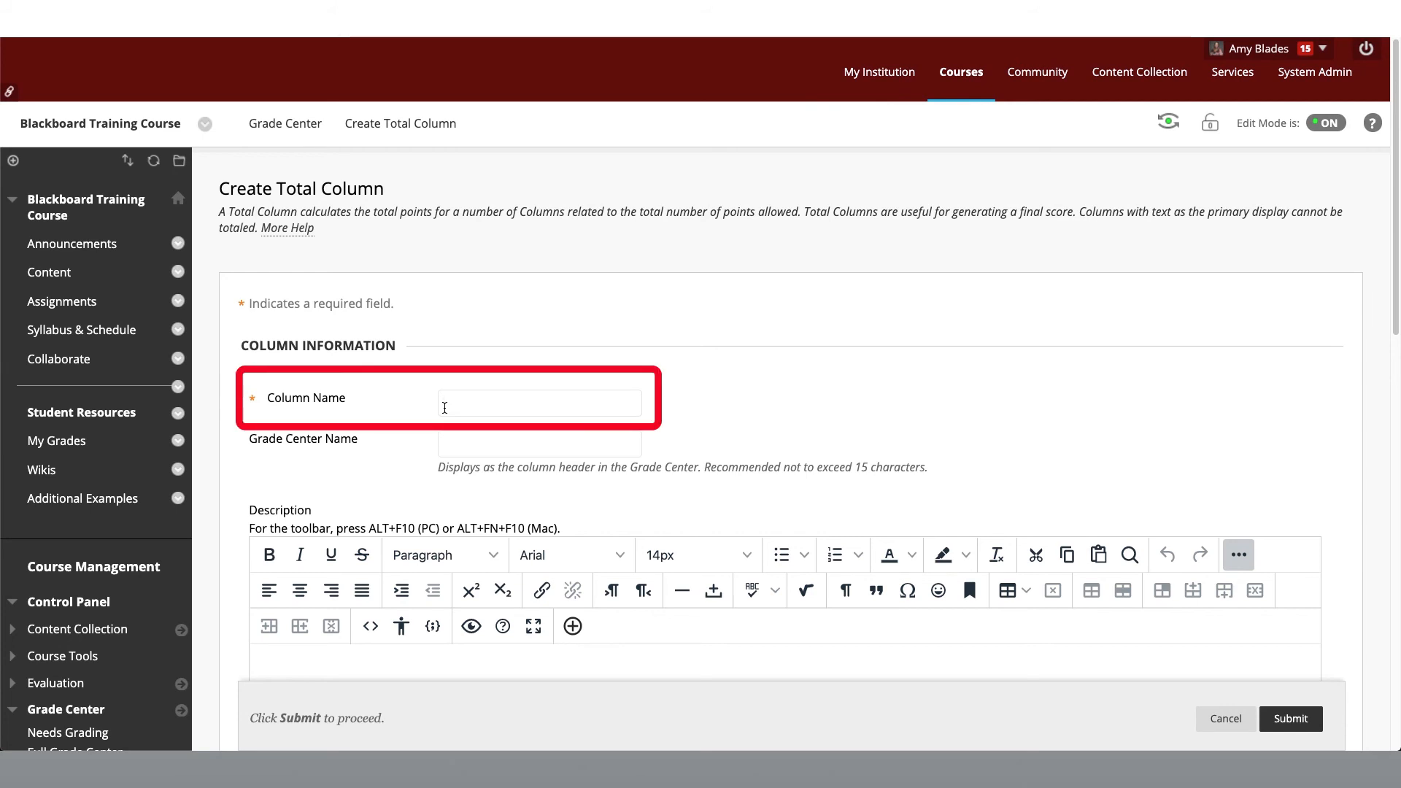
pyautogui.write('Letter Grade')
# Step: Set the total column's primary display to Letter, keep All Grade Columns included, and submit it
pyautogui.scroll(-2, 430, 489)
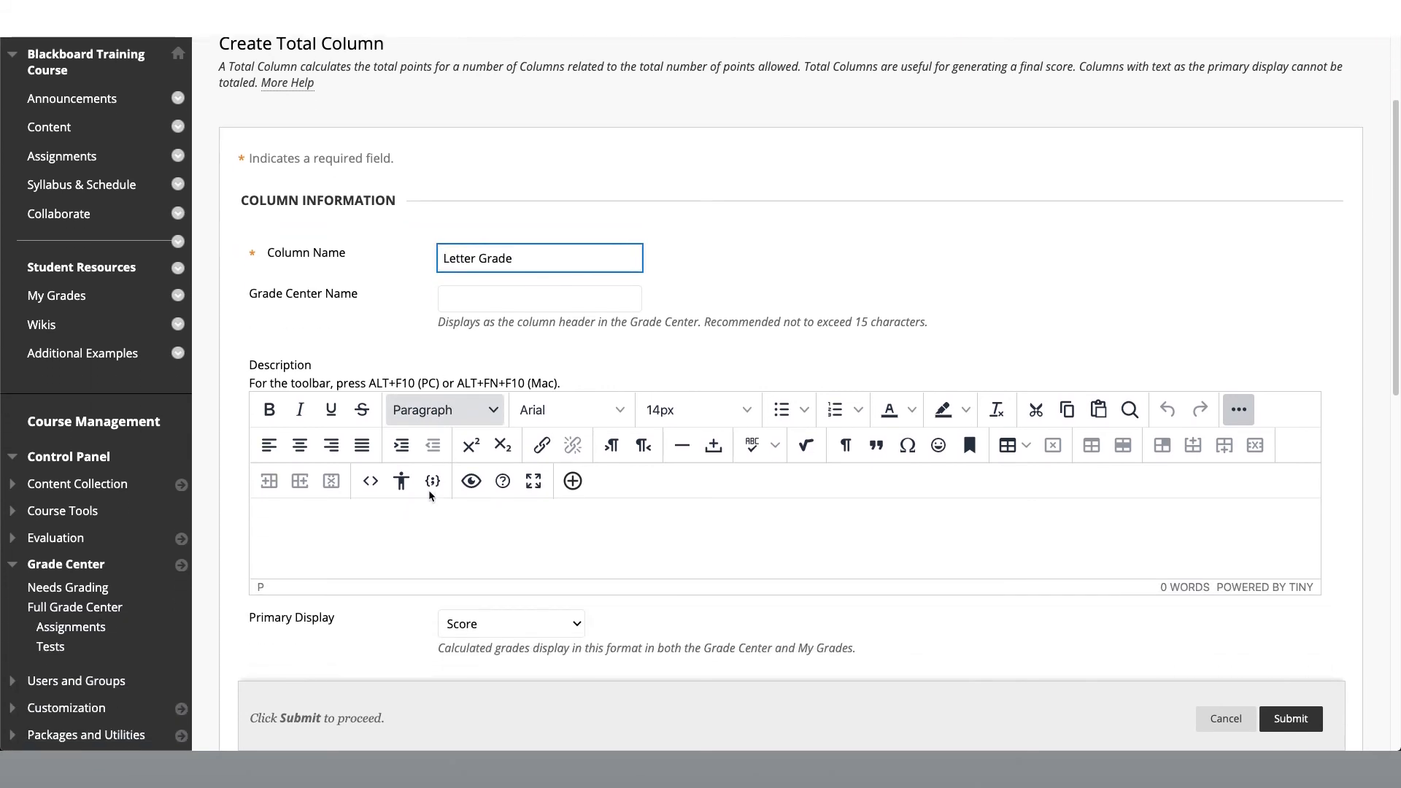
pyautogui.scroll(-1, 369, 532)
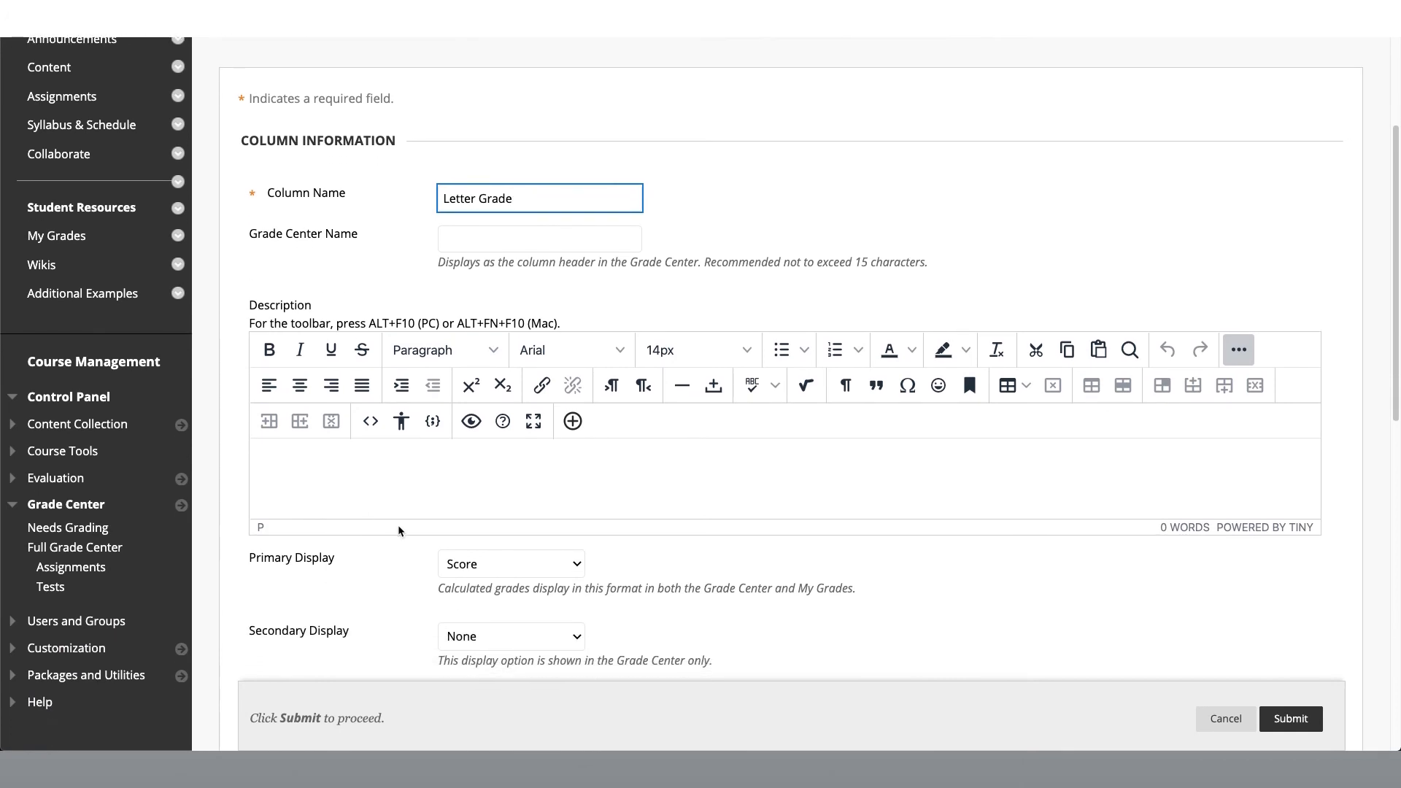
pyautogui.click(467, 566)
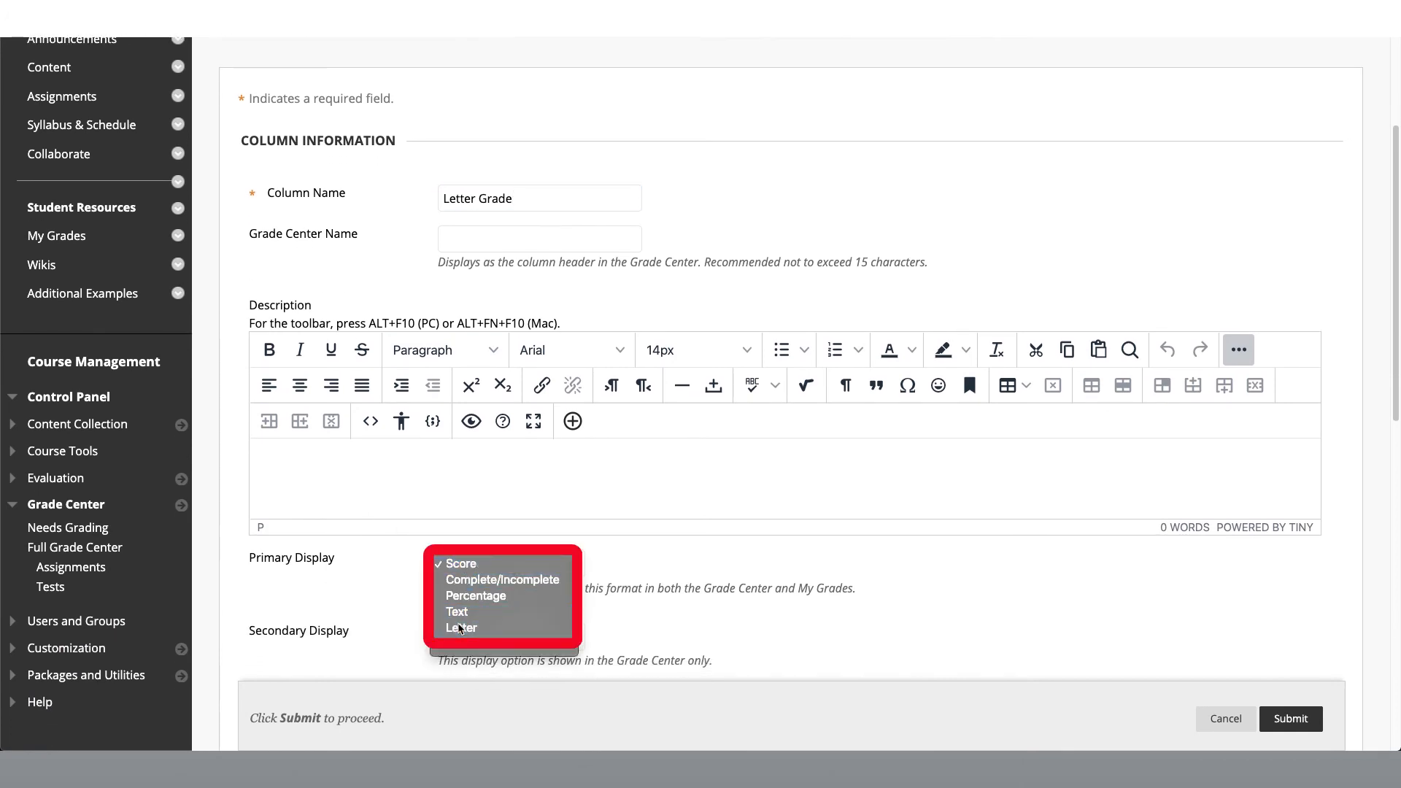
pyautogui.click(459, 628)
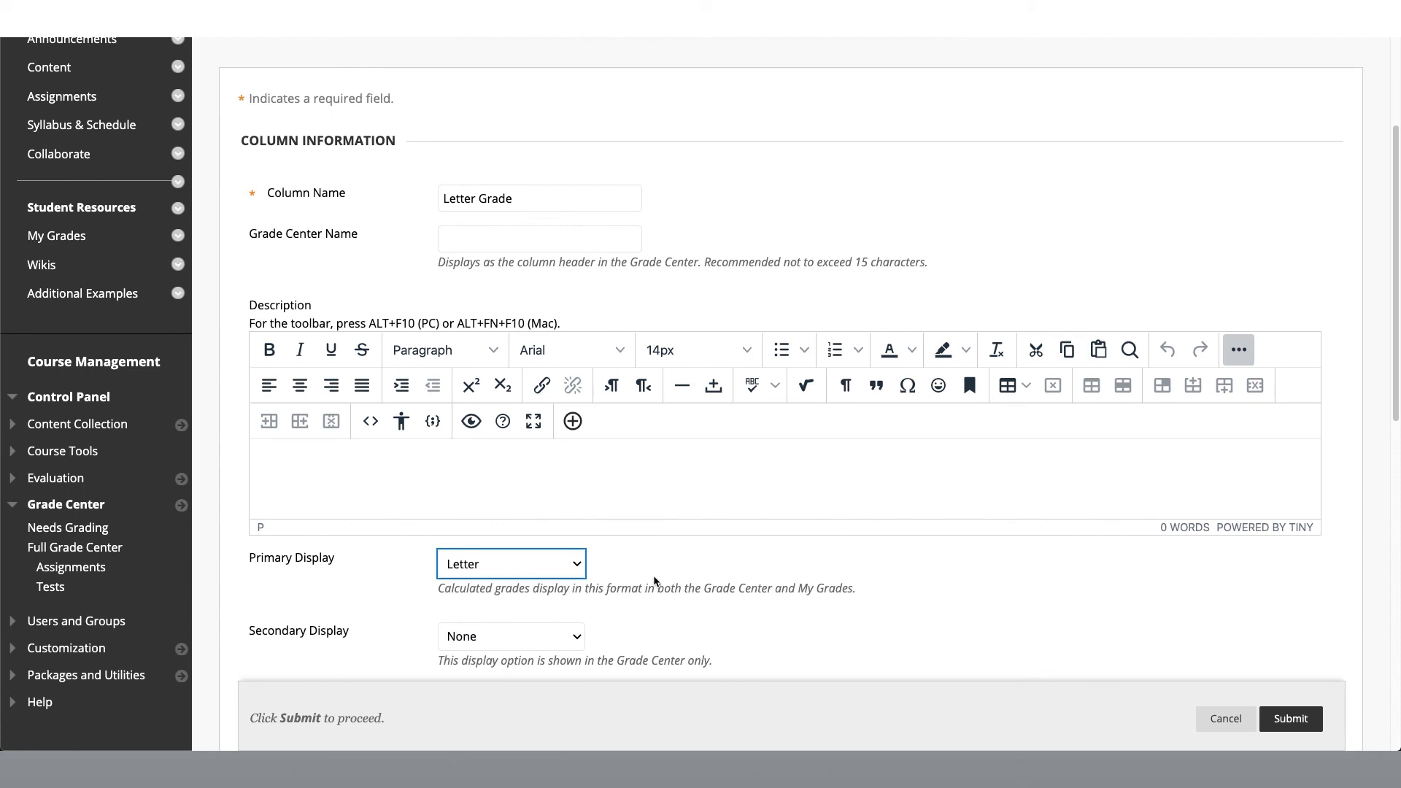
pyautogui.scroll(-10, 657, 577)
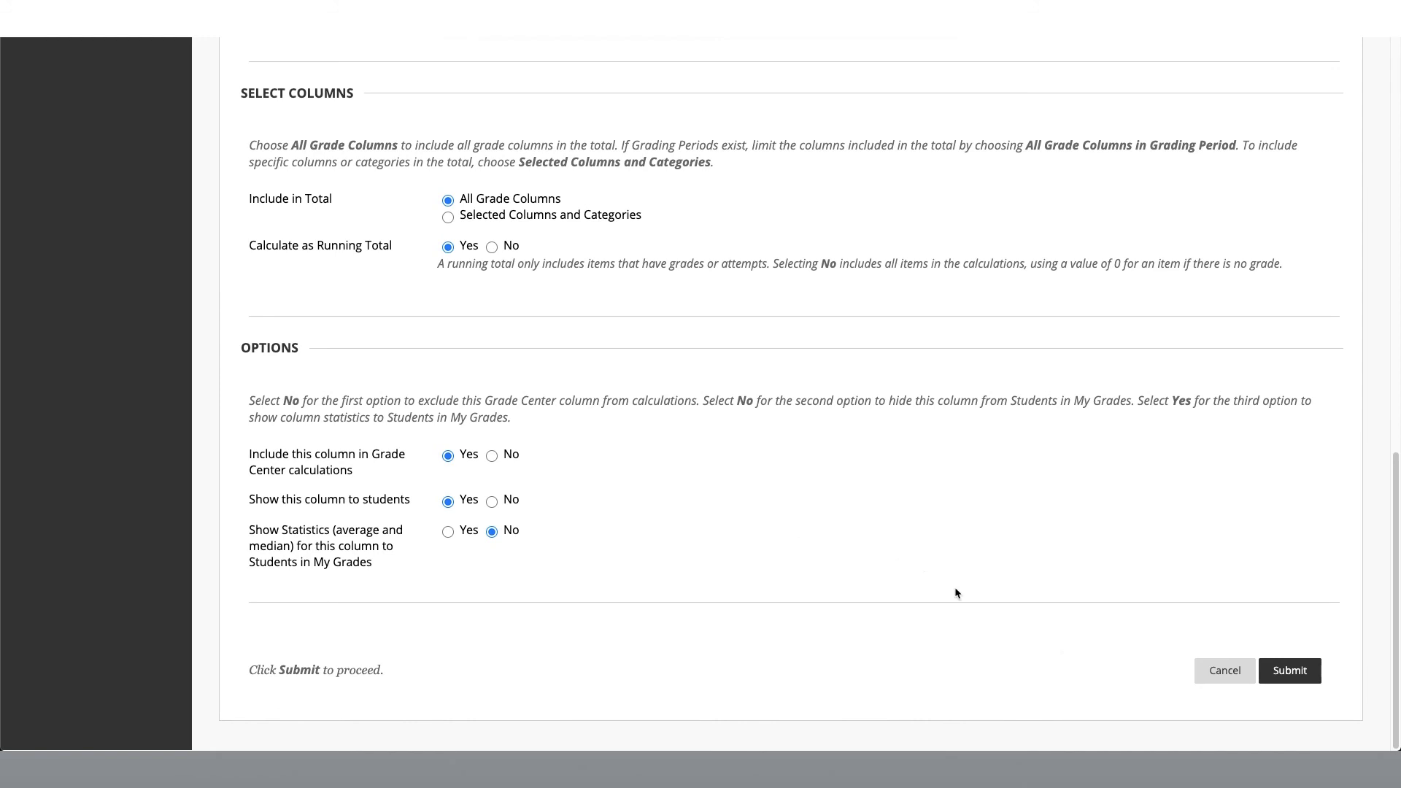
pyautogui.click(1291, 672)
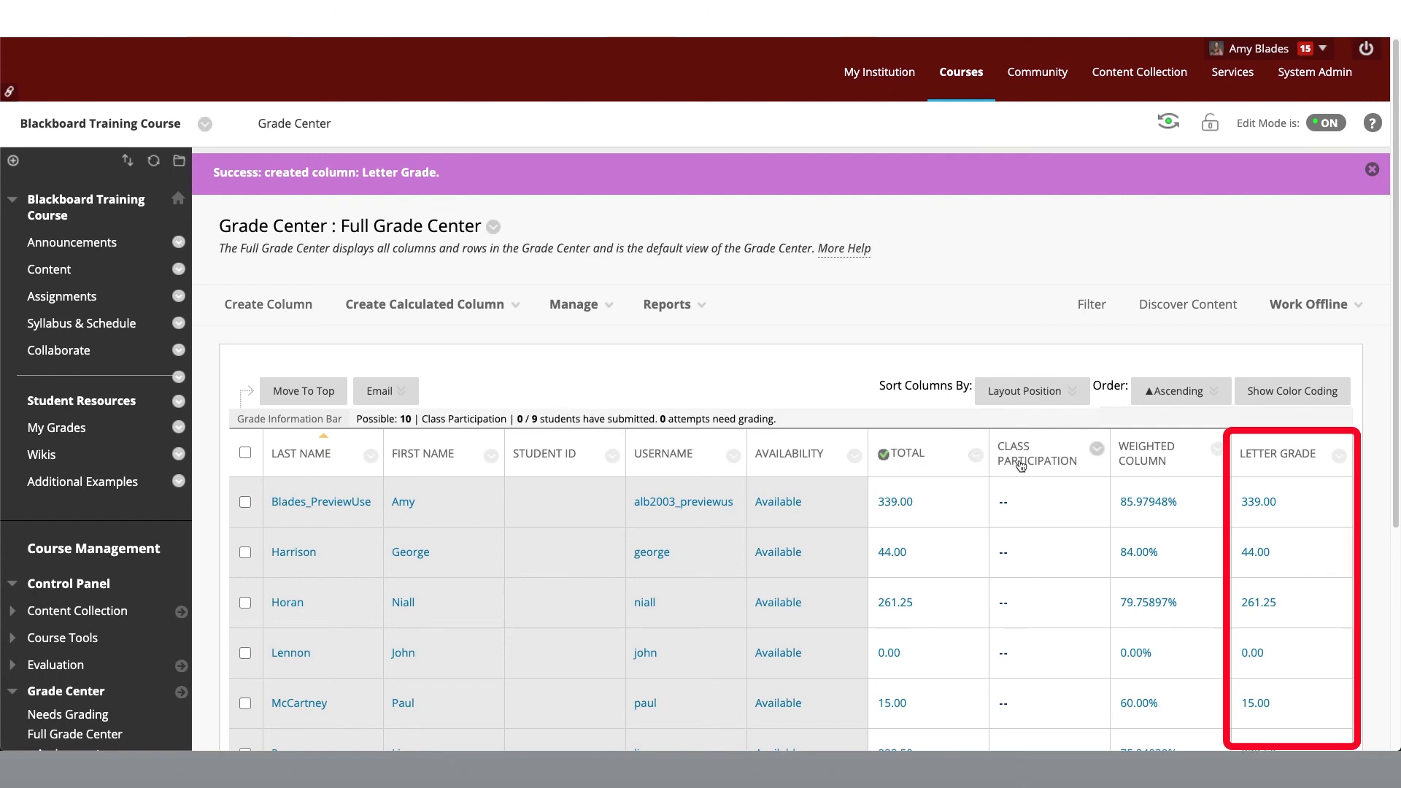
# Step: Set the Letter Grade column as the external grade
pyautogui.click(1340, 457)
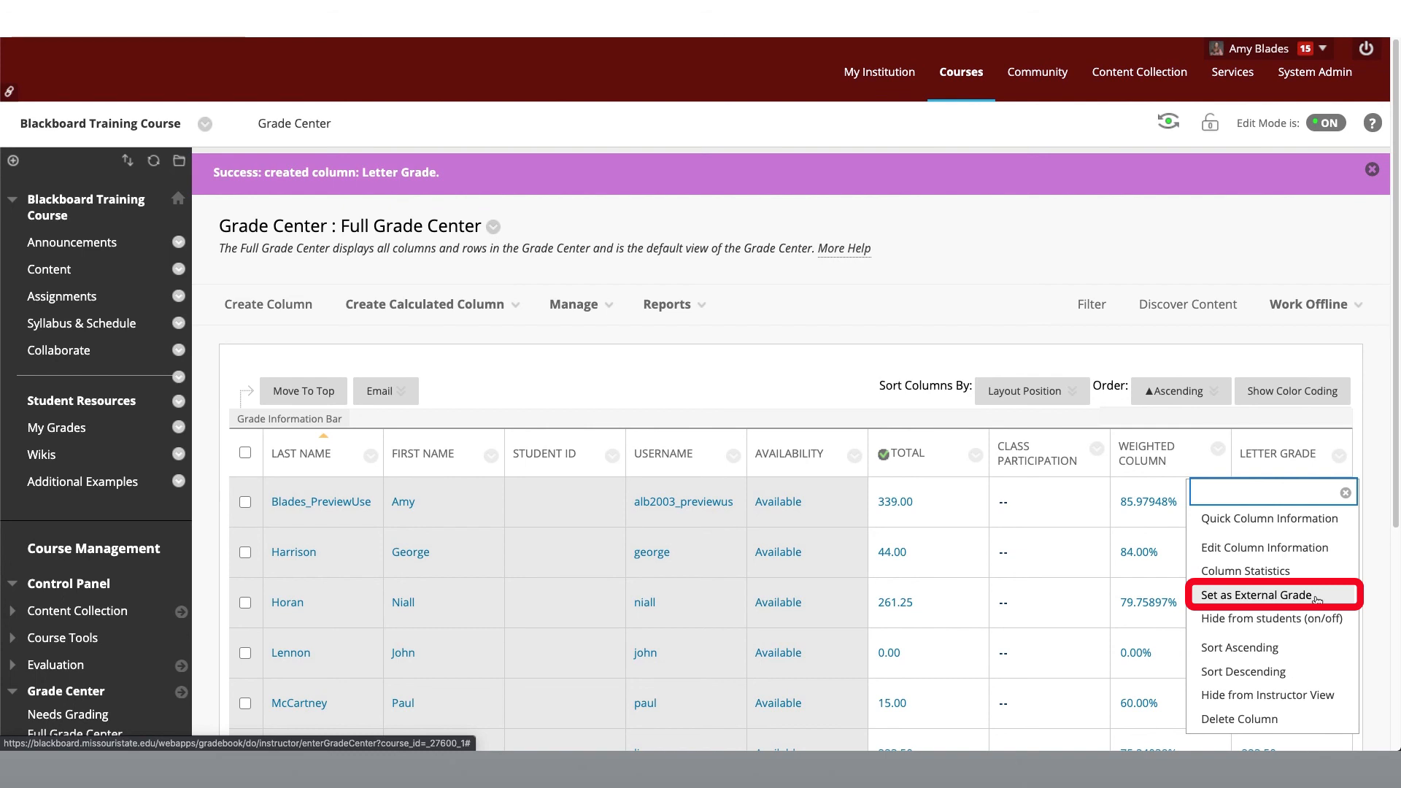
pyautogui.click(1256, 594)
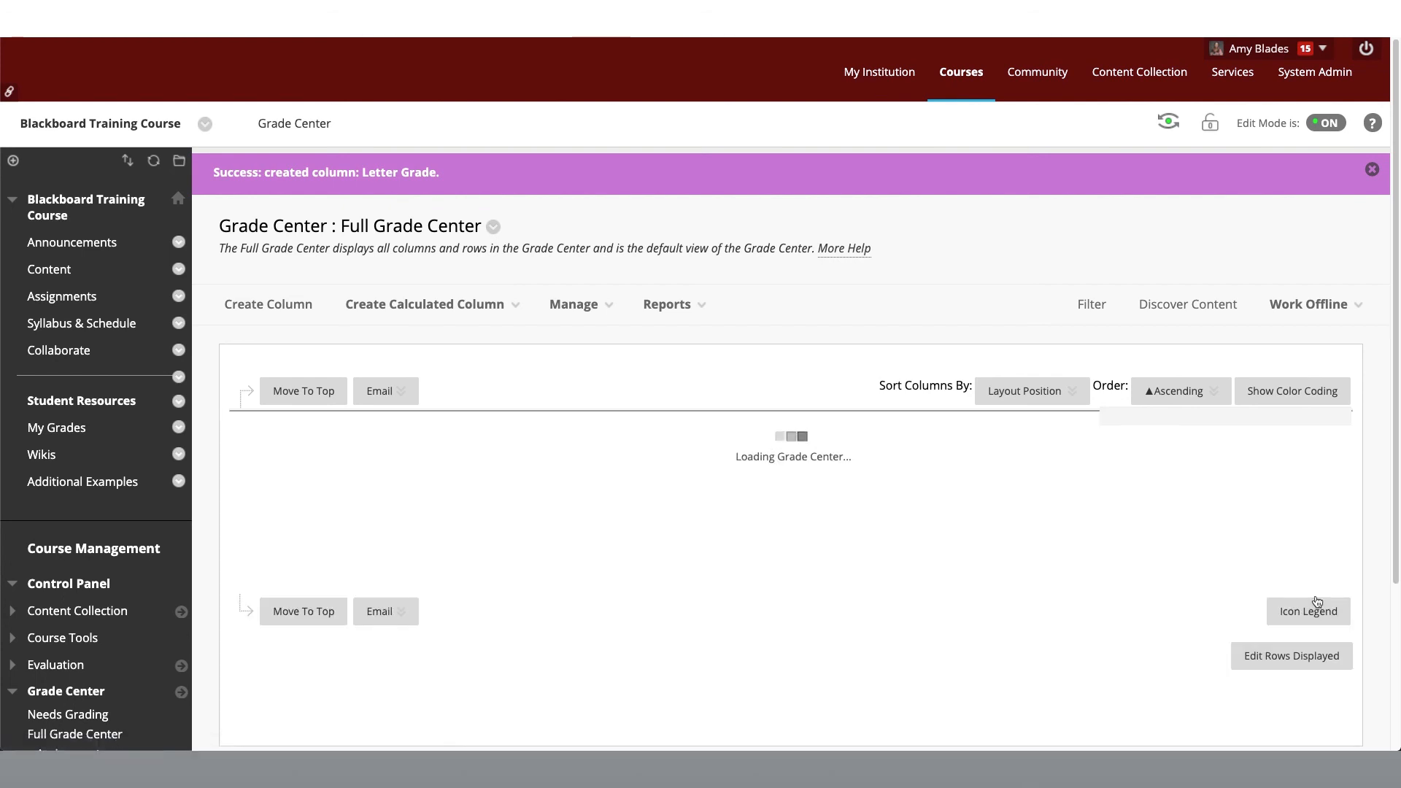